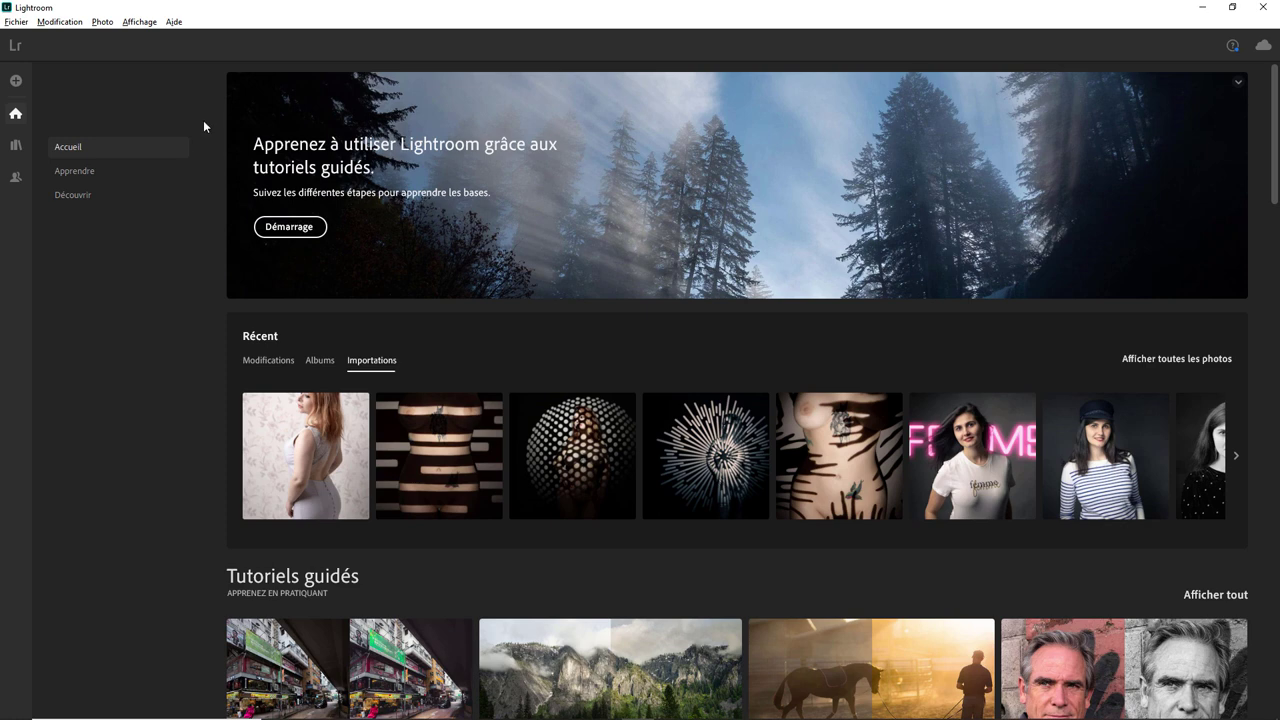
- Browse the Fichier and Aide menus, visit Apprendre, then scroll the Découvrir community photo grid
{"action": "left_click", "coordinate": [15, 22]}
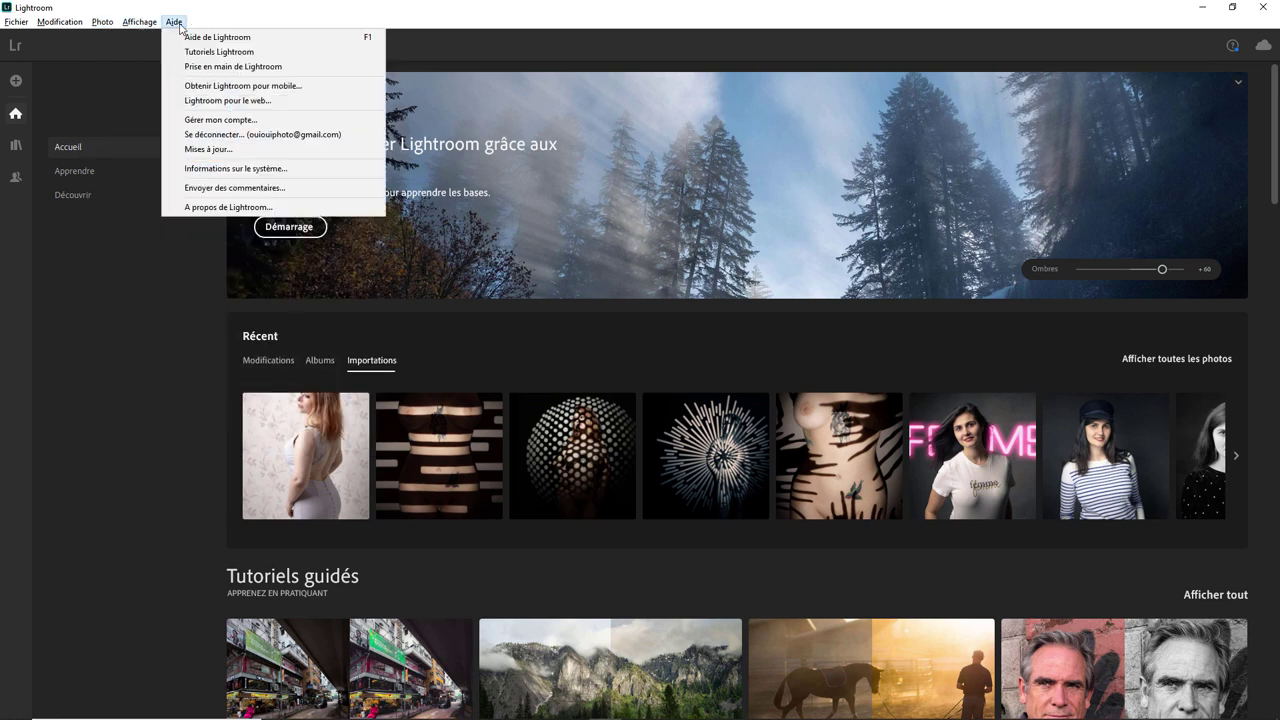
{"action": "left_click", "coordinate": [110, 297]}
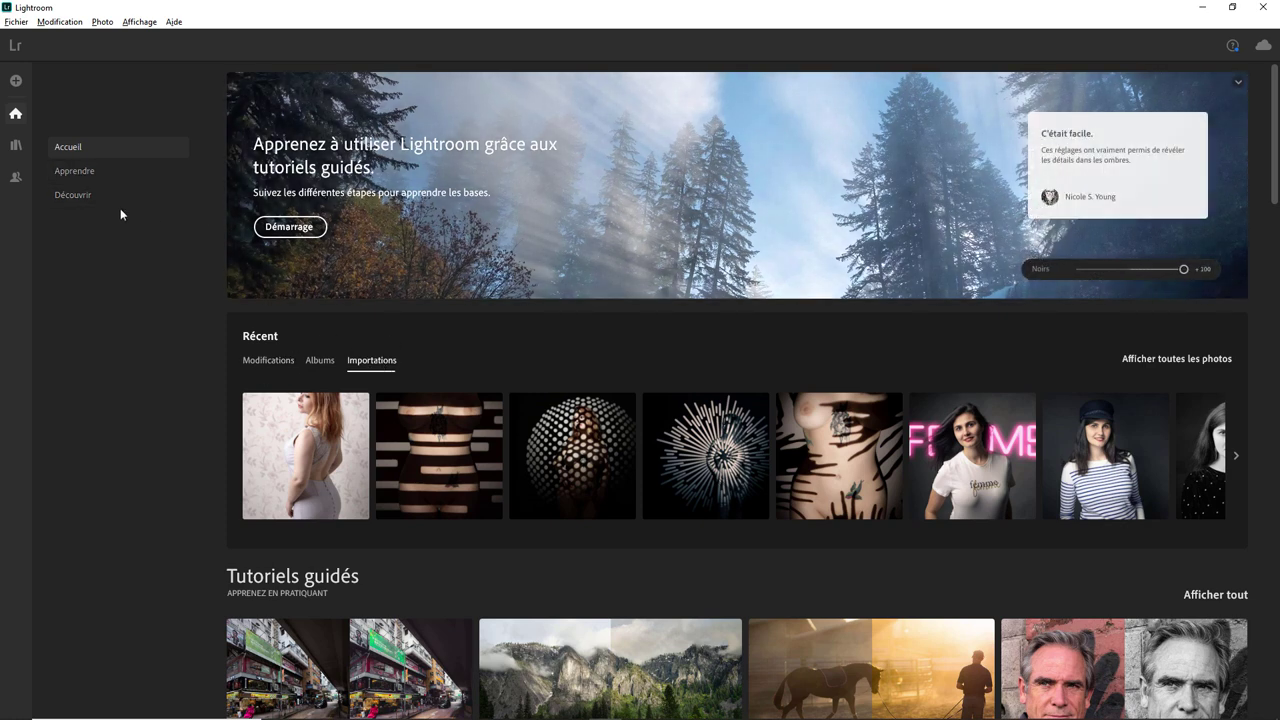
{"action": "left_click", "coordinate": [84, 171]}
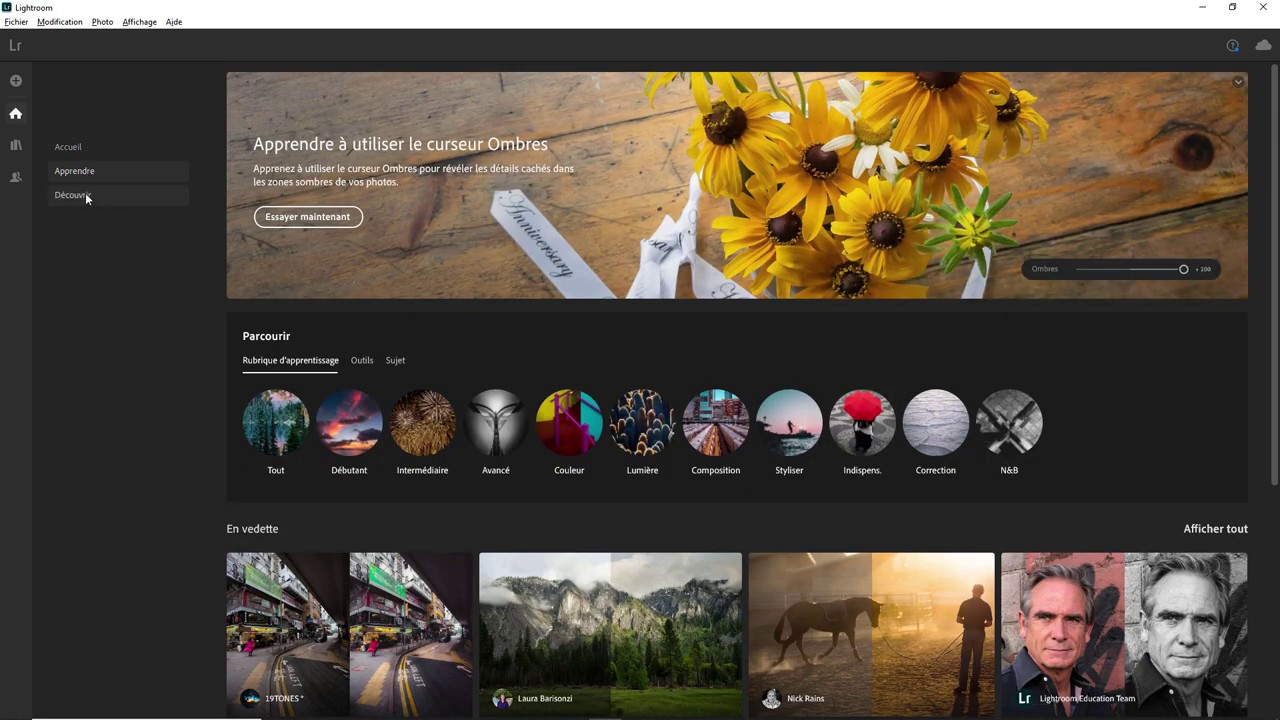
{"action": "left_click", "coordinate": [85, 194]}
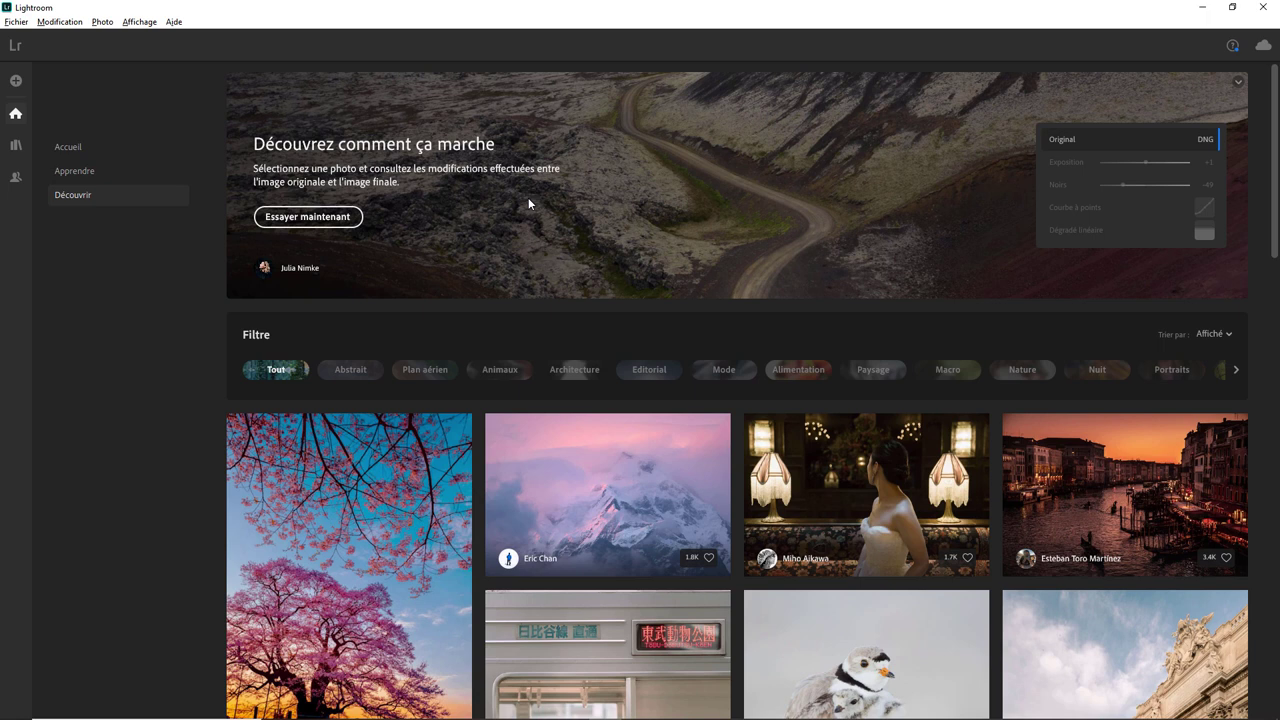
{"action": "scroll", "coordinate": [528, 197], "scroll_direction": "down", "scroll_amount": 2}
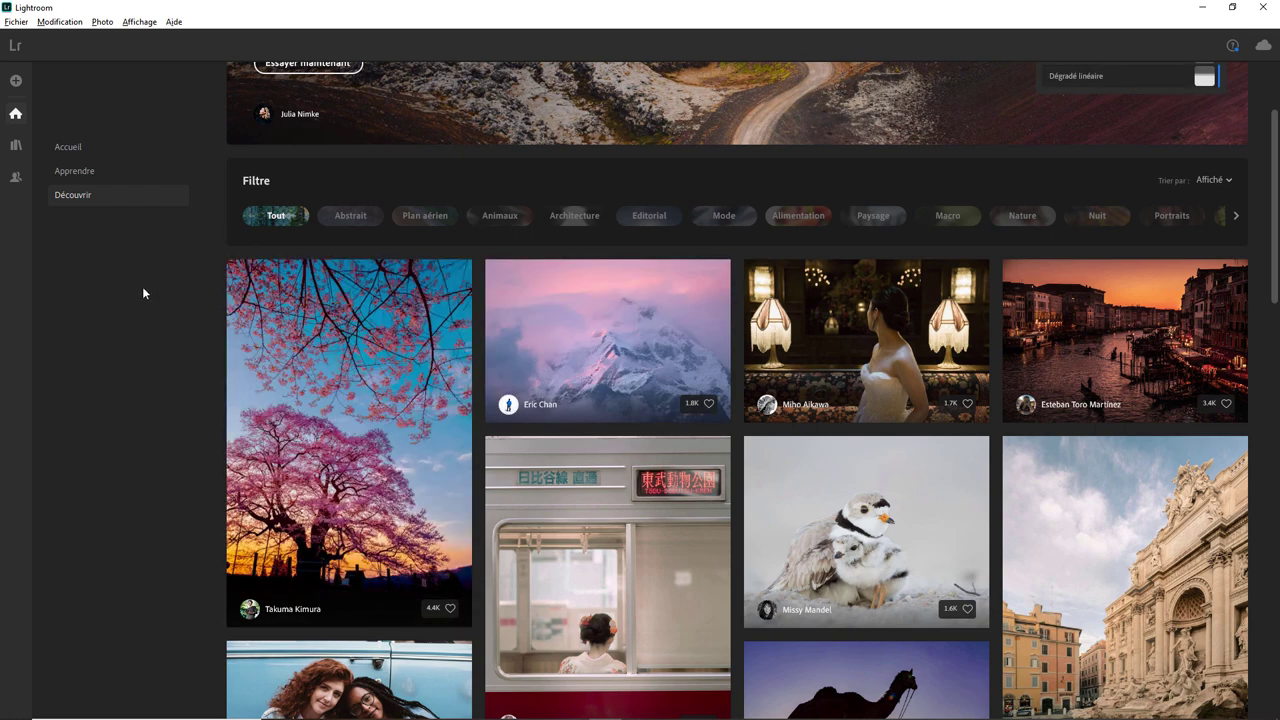
- Open the Mes photos library and expand then collapse the Récemment ajoutées and Par date groups
{"action": "left_click", "coordinate": [16, 147]}
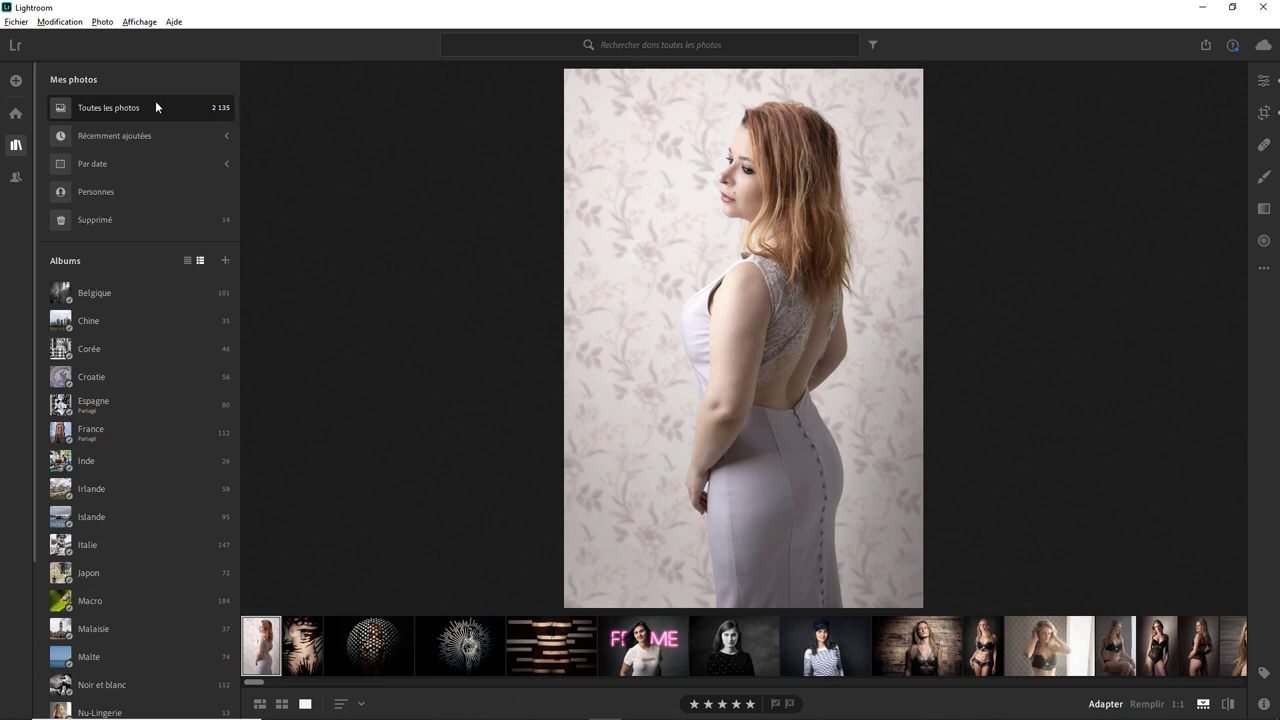
{"action": "left_click", "coordinate": [226, 137]}
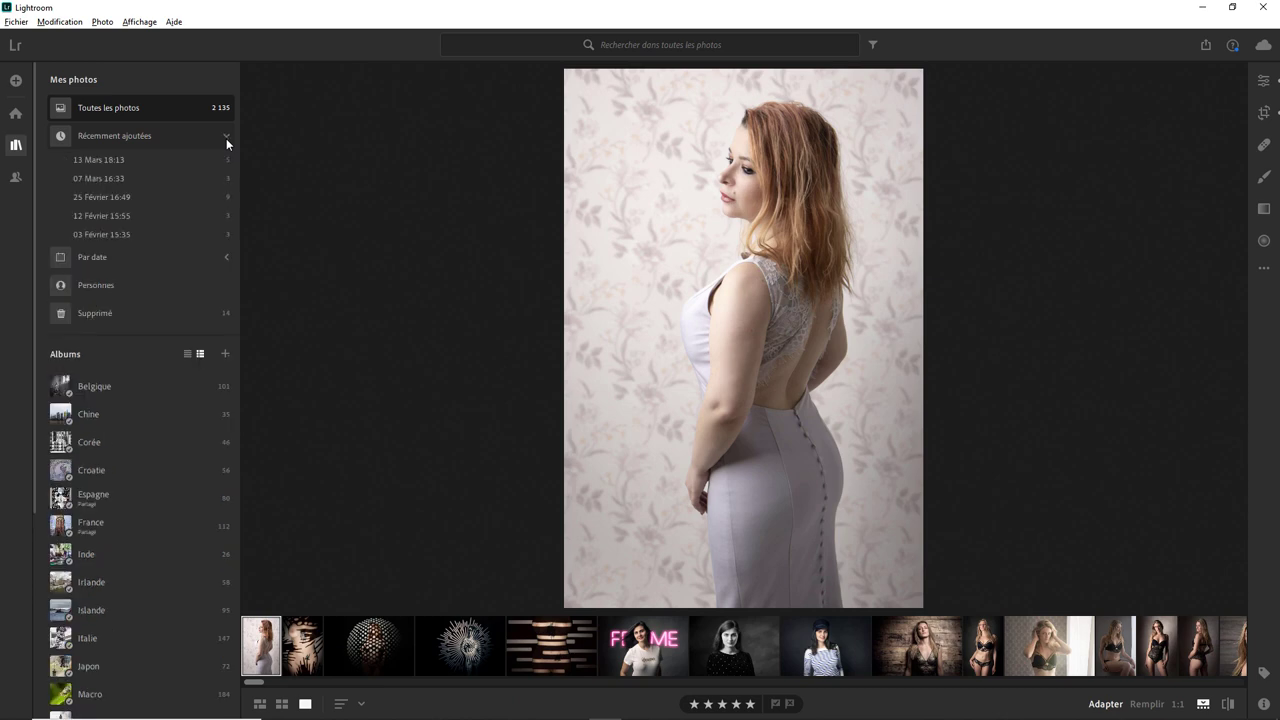
{"action": "left_click", "coordinate": [226, 136]}
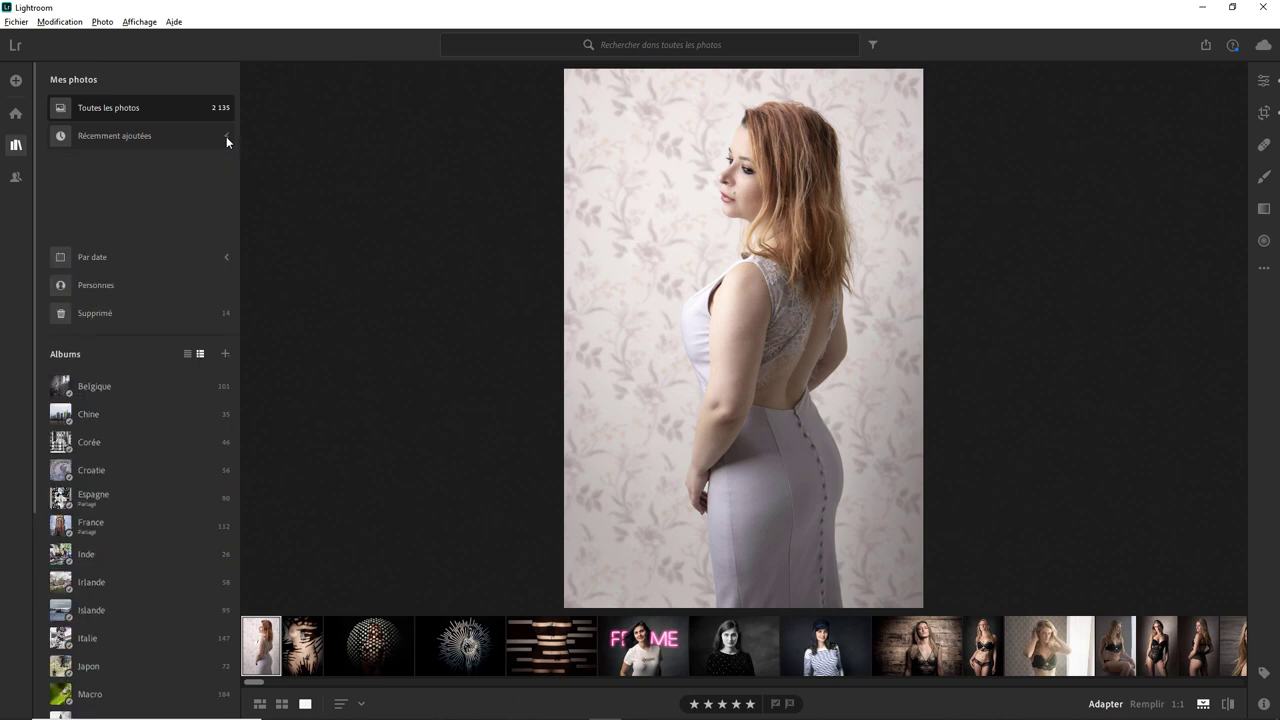
{"action": "left_click", "coordinate": [227, 164]}
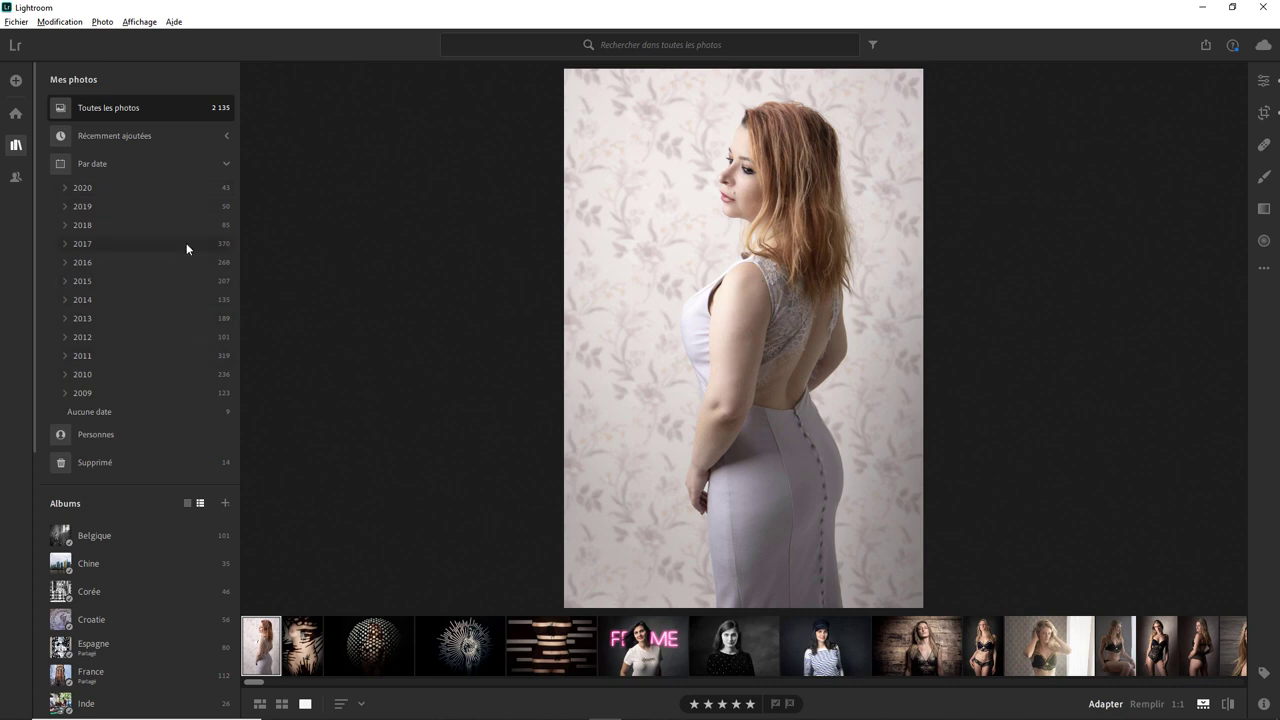
{"action": "left_click", "coordinate": [227, 165]}
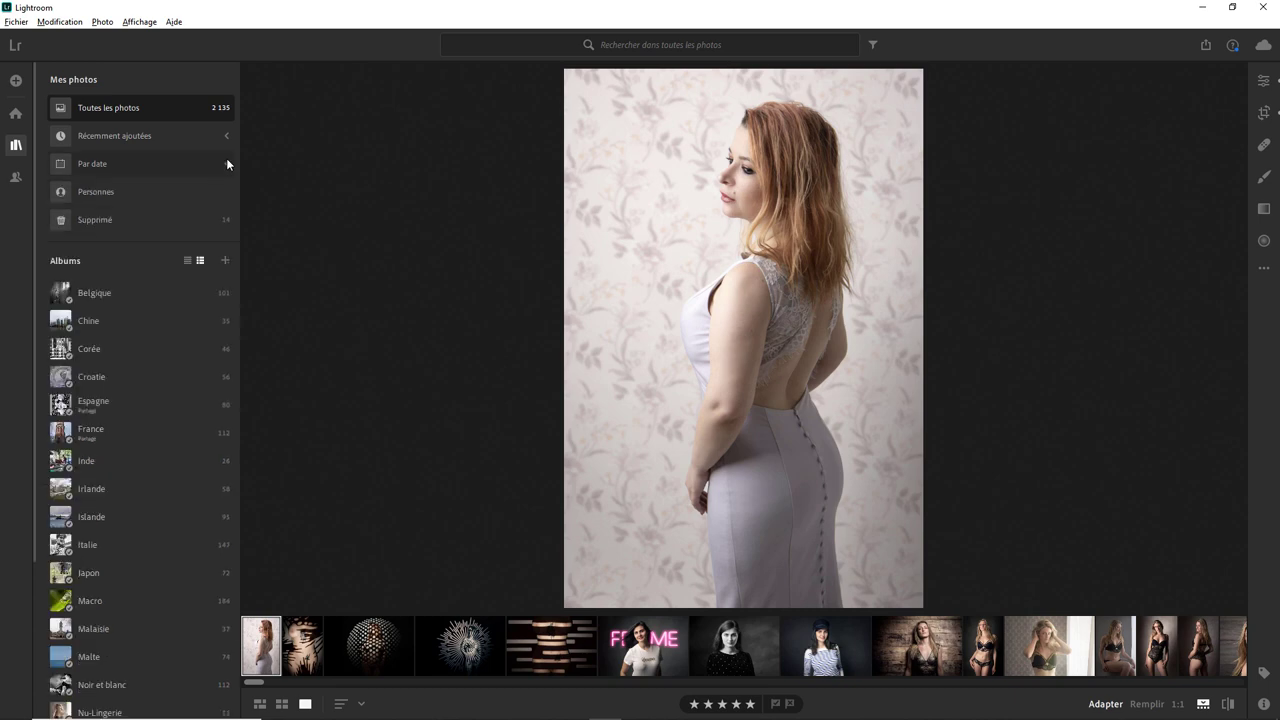
{"action": "left_click", "coordinate": [109, 191]}
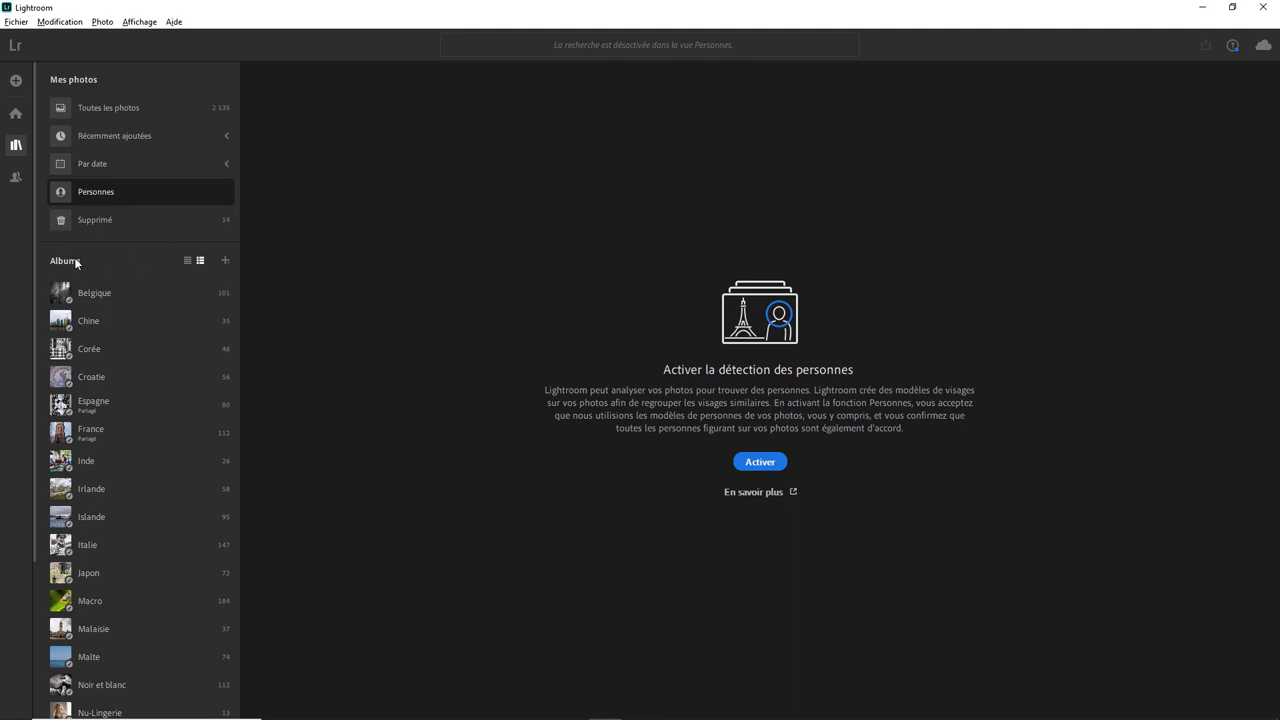
{"action": "left_click", "coordinate": [226, 260]}
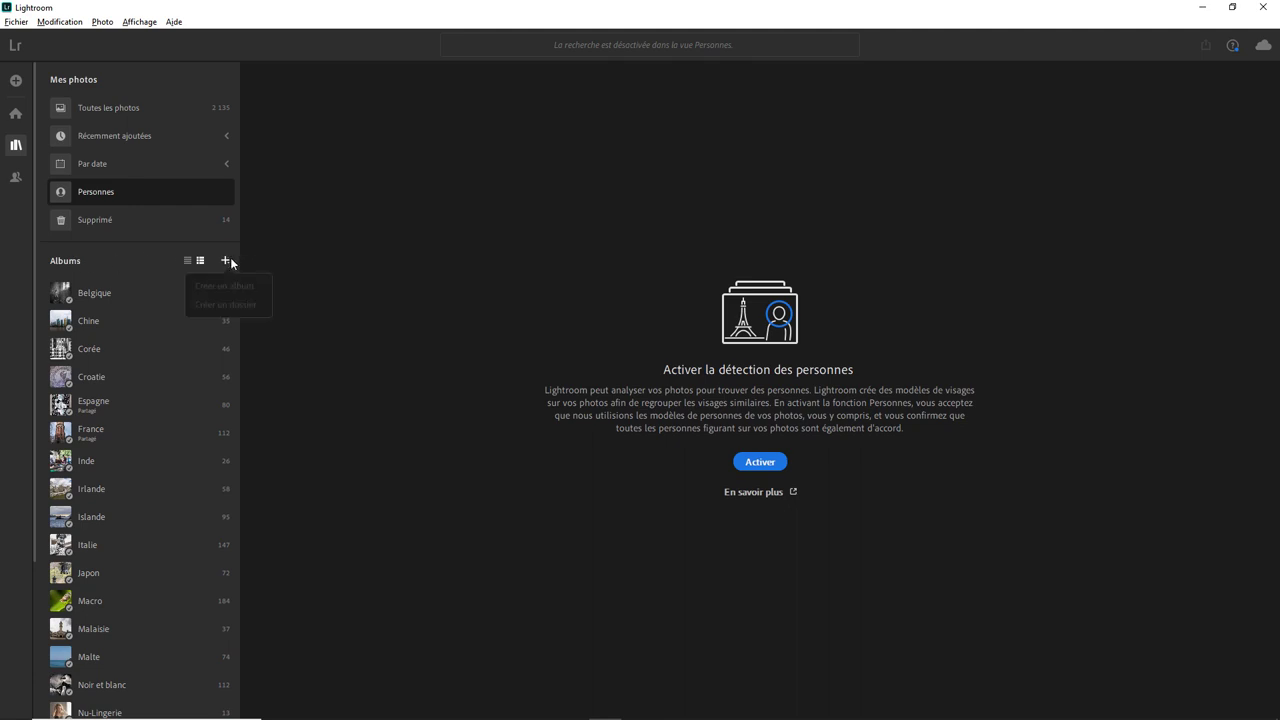
{"action": "left_click", "coordinate": [160, 252]}
{"action": "left_click", "coordinate": [17, 180]}
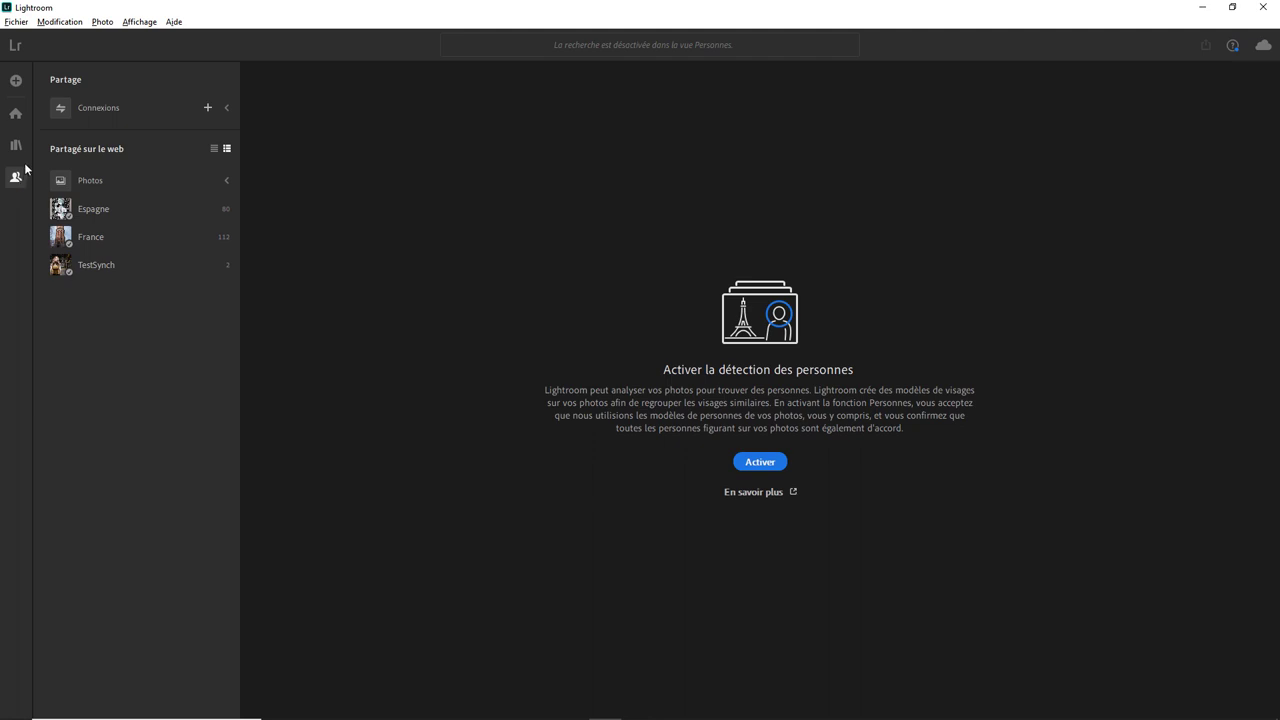
{"action": "left_click", "coordinate": [15, 145]}
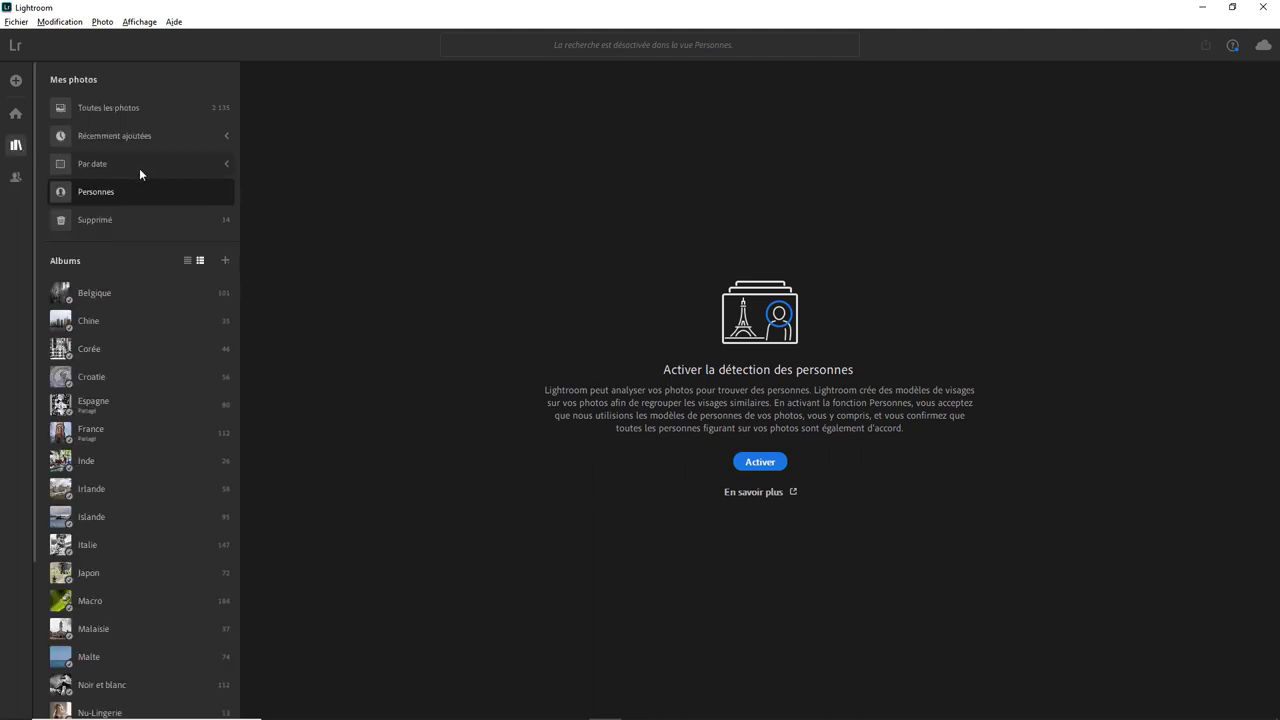
{"action": "left_click", "coordinate": [124, 107]}
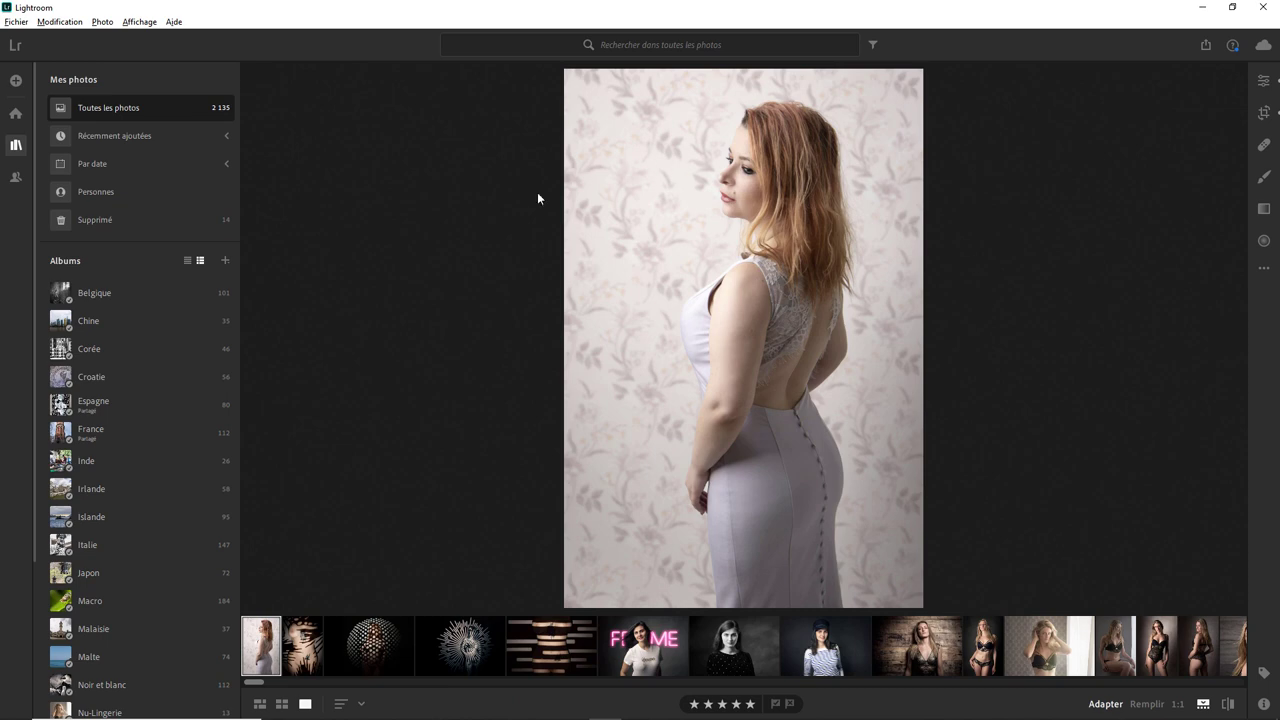
- Try the Grille photo, Grille de carrés and single-photo detail views of the library
{"action": "left_click", "coordinate": [268, 701]}
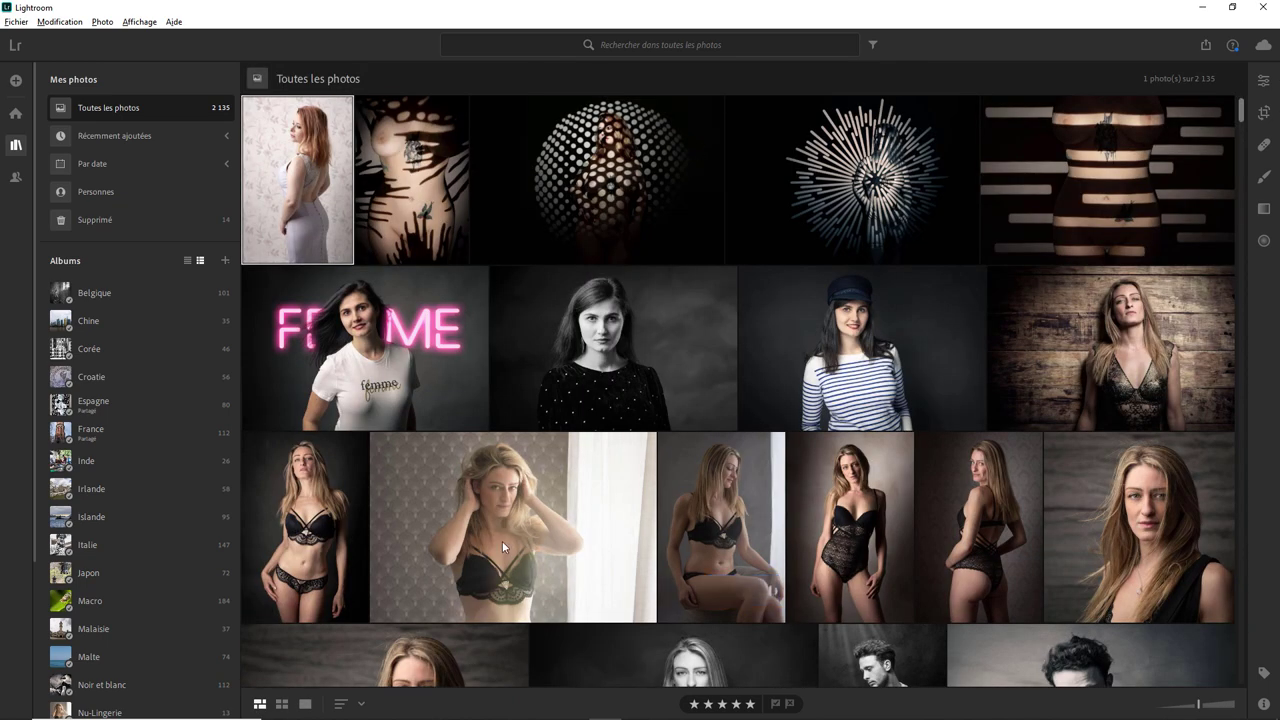
{"action": "left_click", "coordinate": [282, 704]}
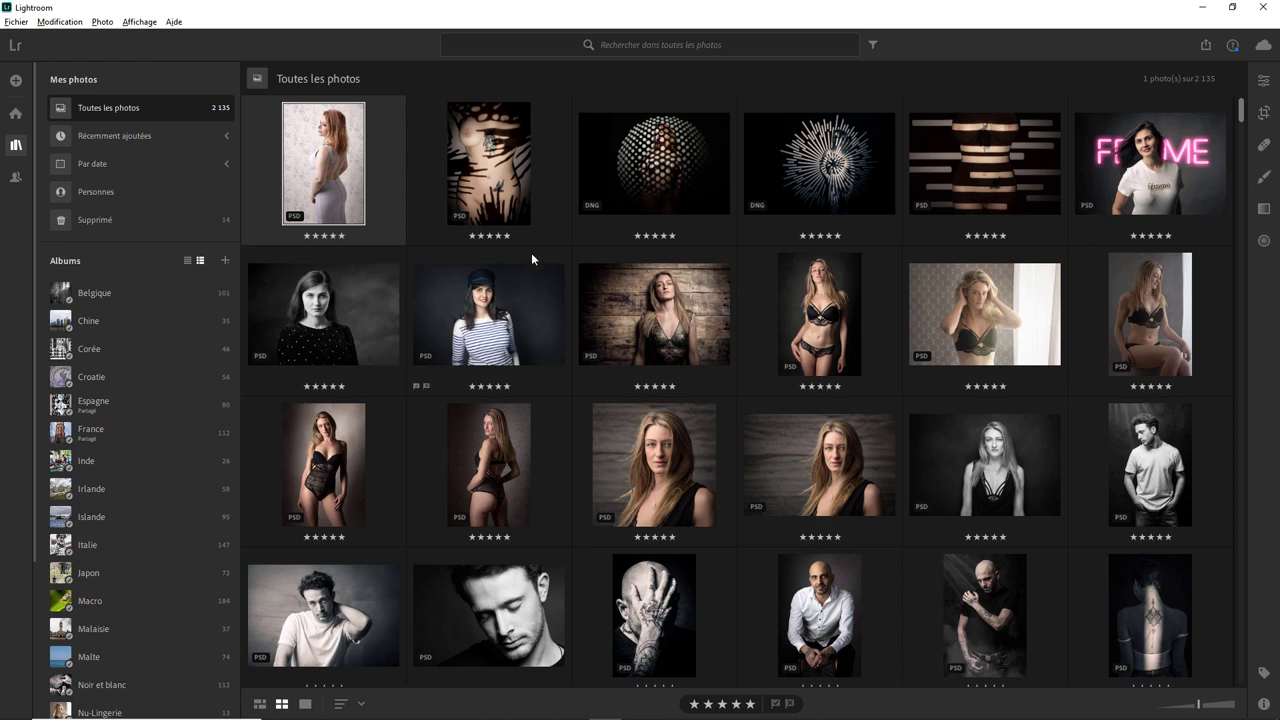
{"action": "left_click", "coordinate": [305, 704]}
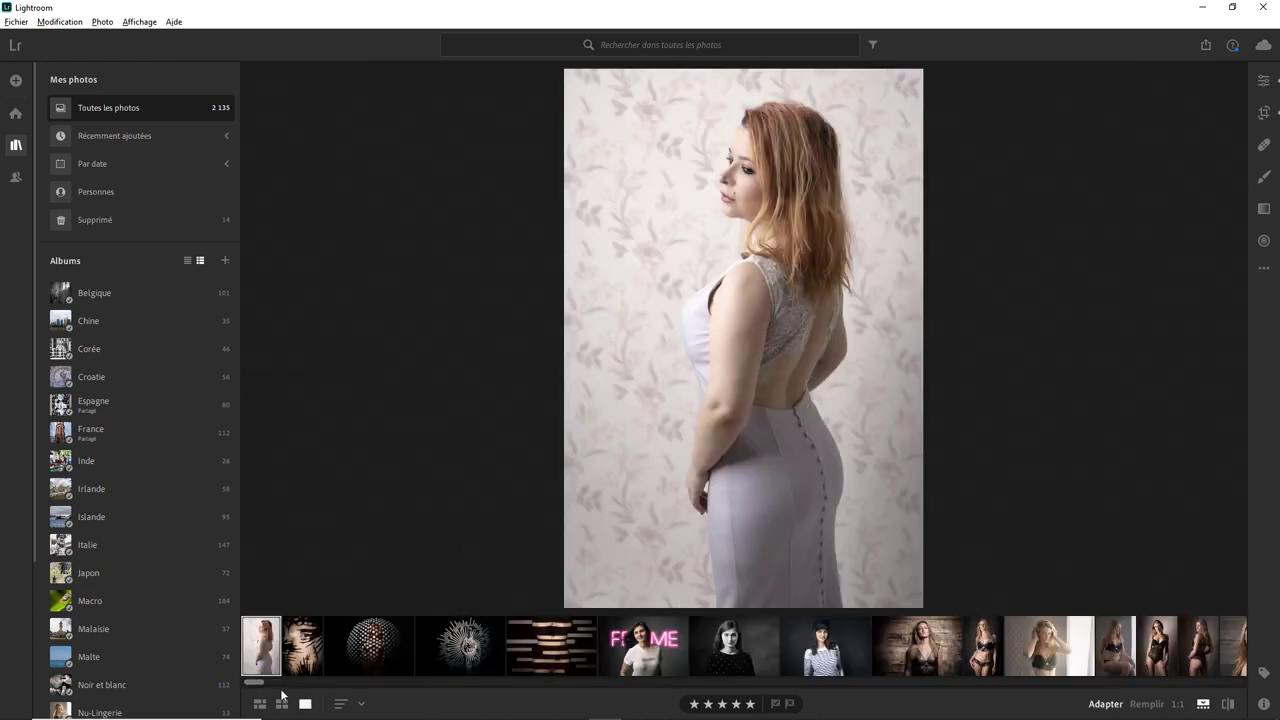
{"action": "left_click", "coordinate": [282, 704]}
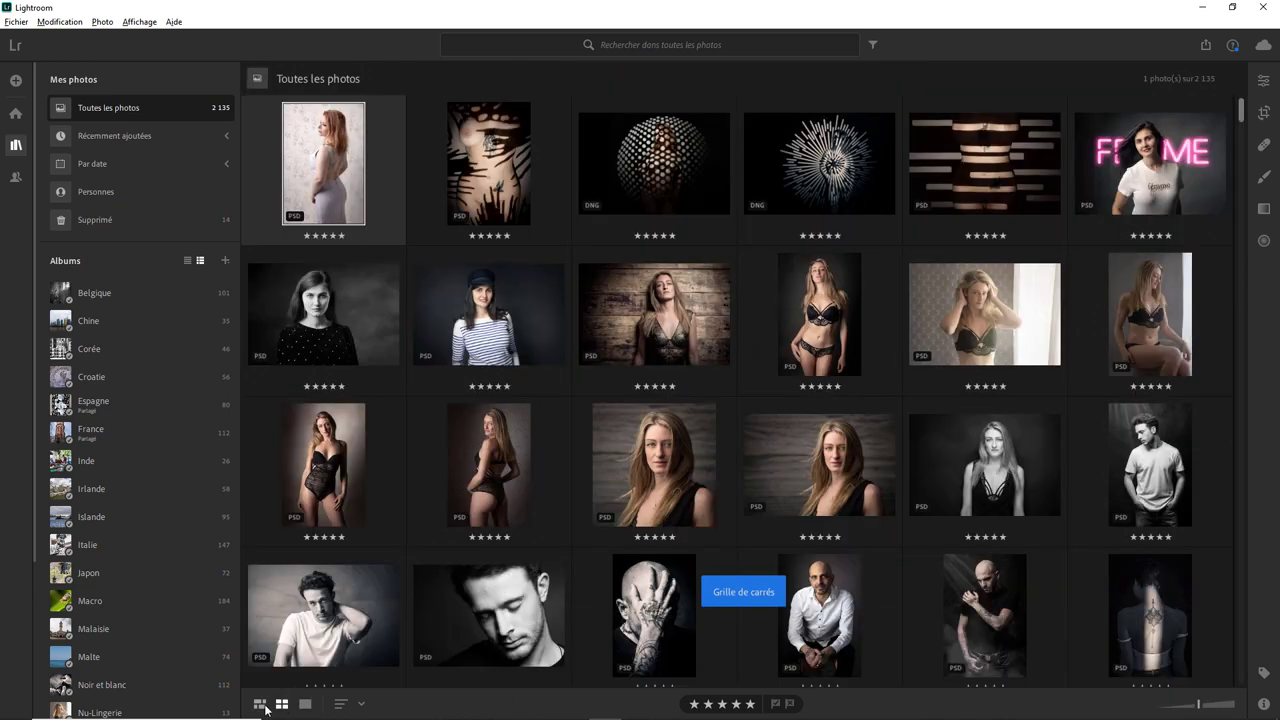
{"action": "left_click", "coordinate": [259, 704]}
- Check the sort options, enlarge the grid thumbnails, and return to the single-photo view
{"action": "left_click", "coordinate": [361, 704]}
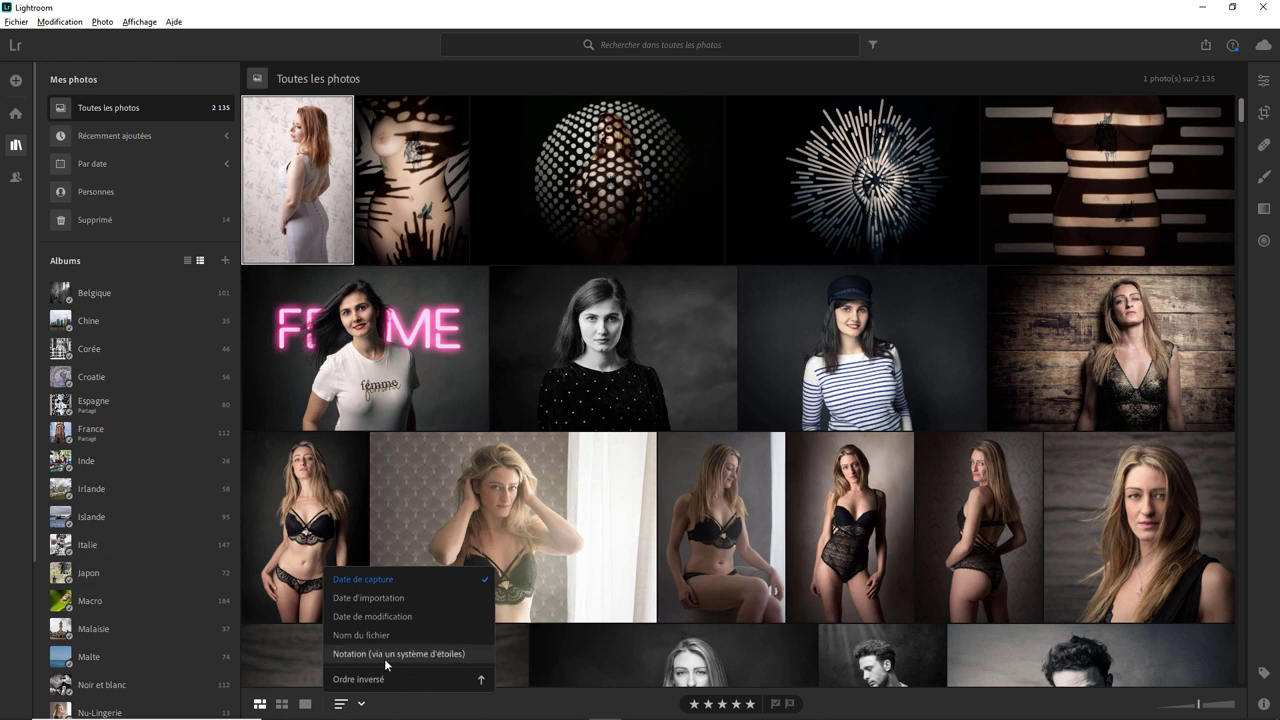
{"action": "left_click", "coordinate": [595, 598]}
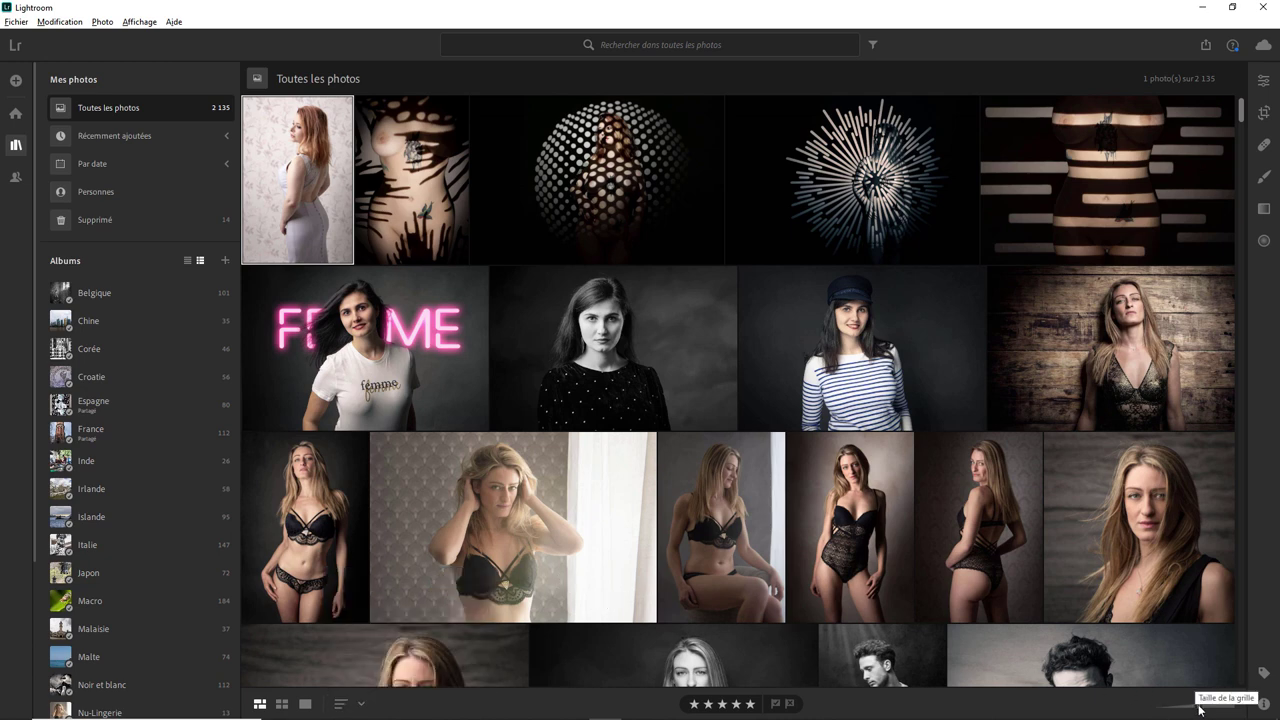
{"action": "mouse_move", "coordinate": [1200, 709]}
{"action": "left_mouse_down"}
{"action": "mouse_move", "coordinate": [1214, 709]}
{"action": "mouse_move", "coordinate": [1197, 709]}
{"action": "left_mouse_up"}
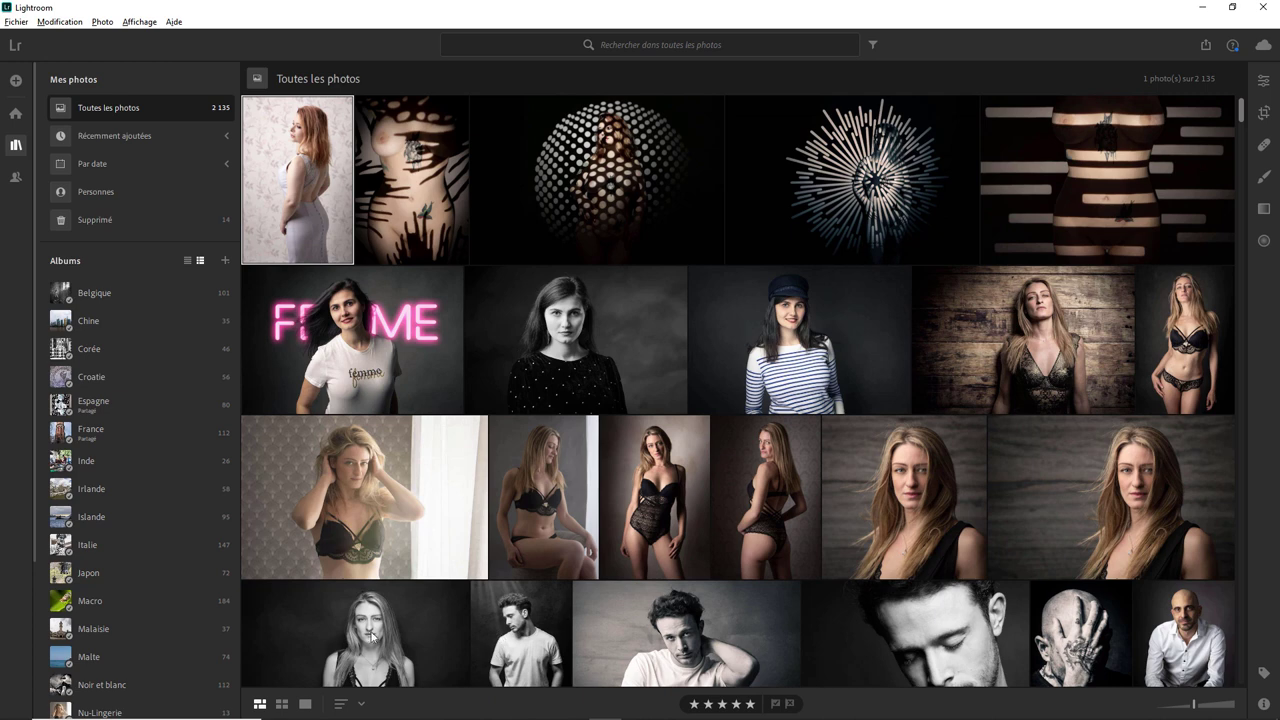
{"action": "left_click", "coordinate": [305, 705]}
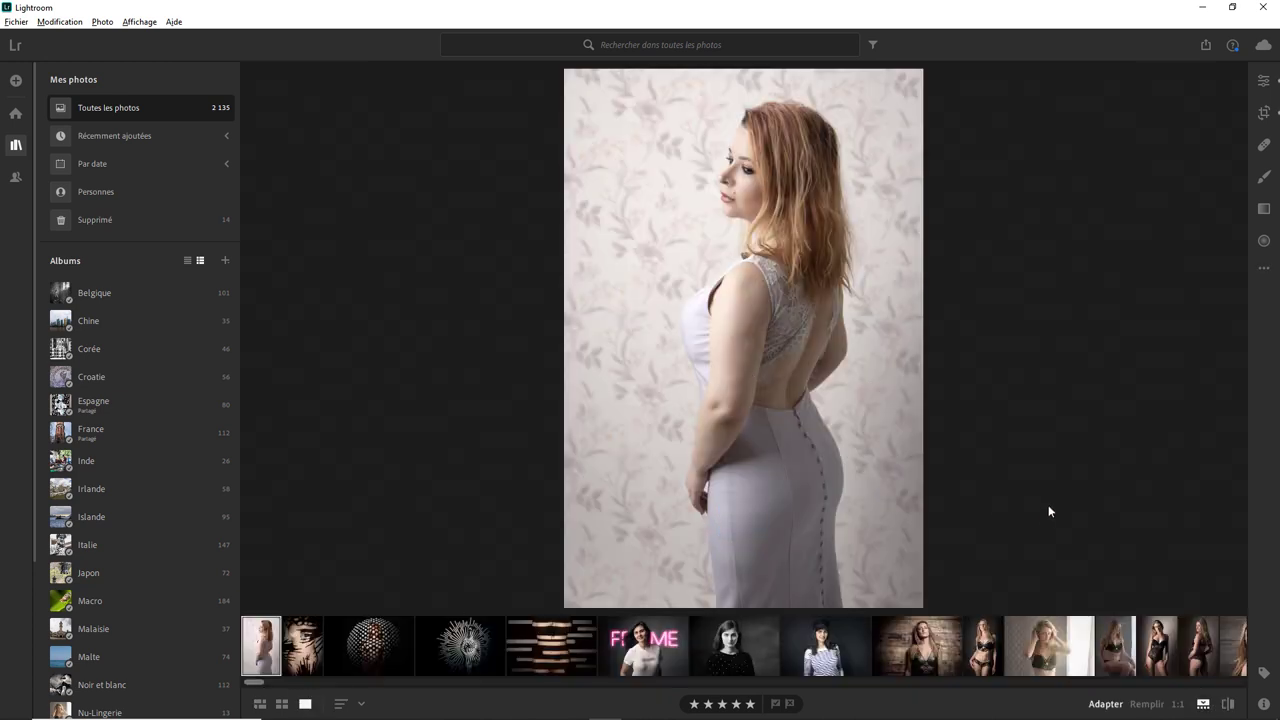
{"action": "left_click", "coordinate": [1177, 705]}
{"action": "left_click", "coordinate": [1151, 706]}
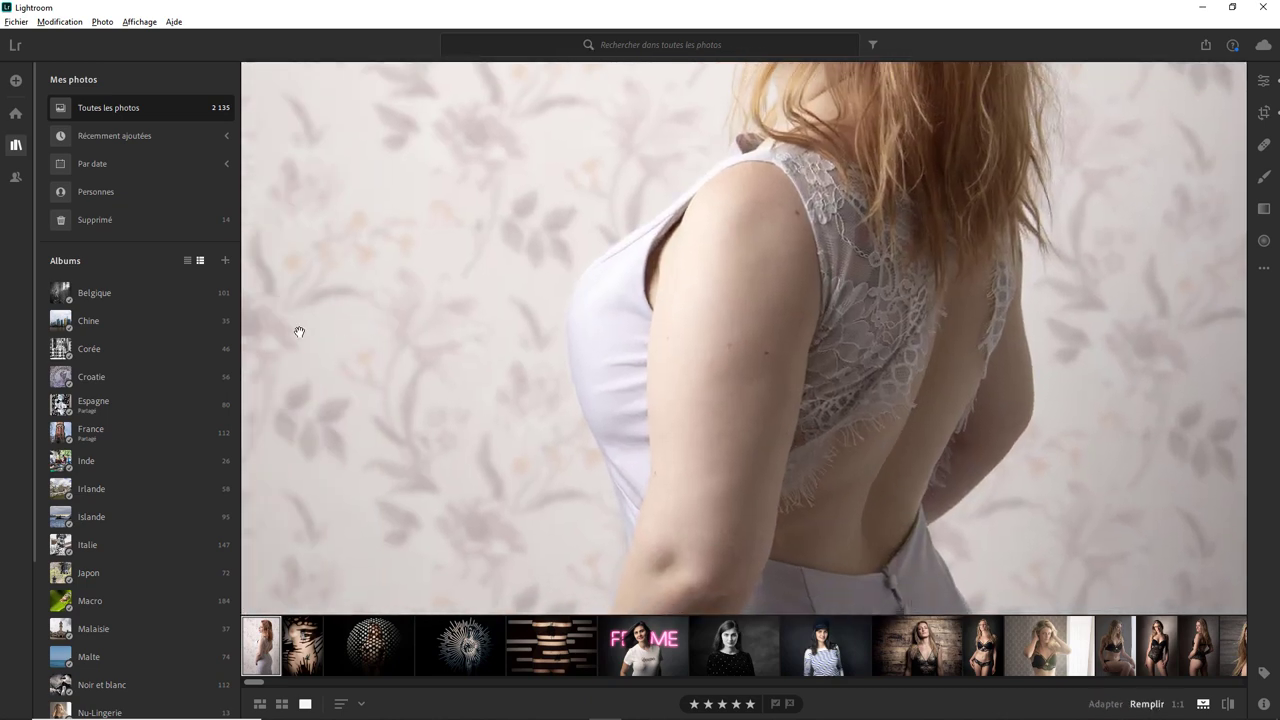
{"action": "left_click", "coordinate": [1106, 704]}
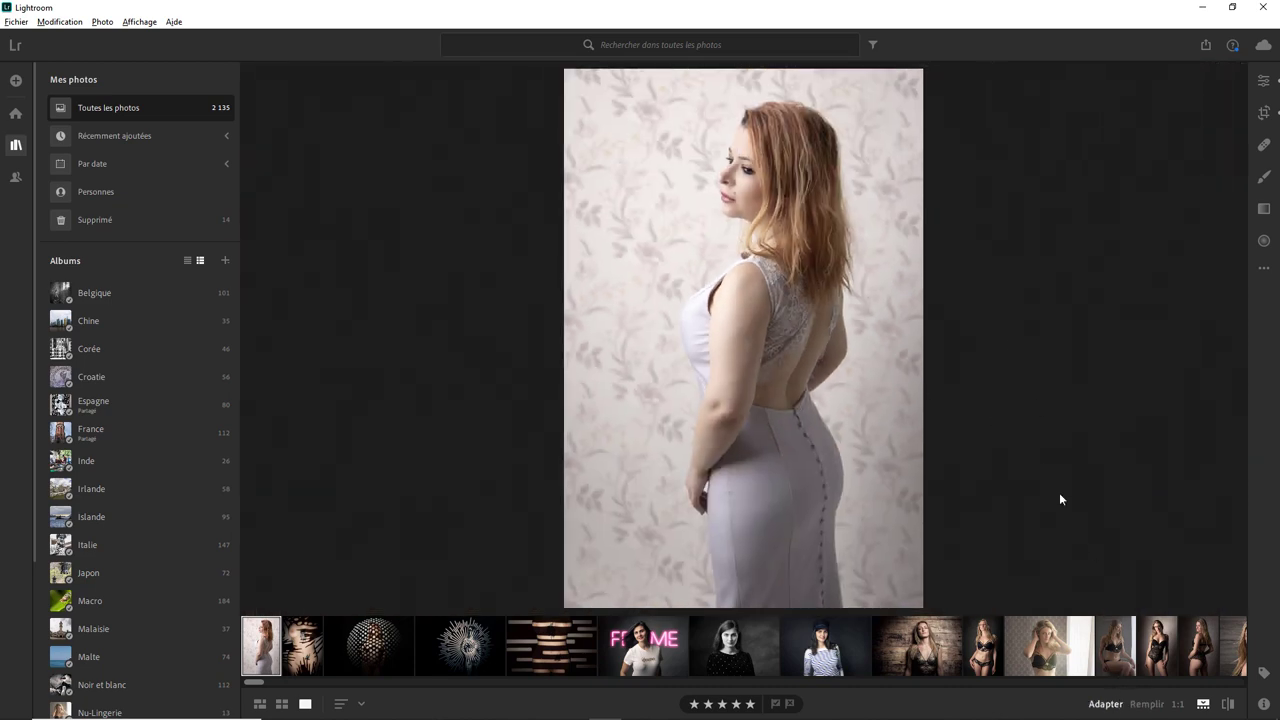
{"action": "left_click", "coordinate": [1204, 705]}
{"action": "left_click", "coordinate": [1204, 705]}
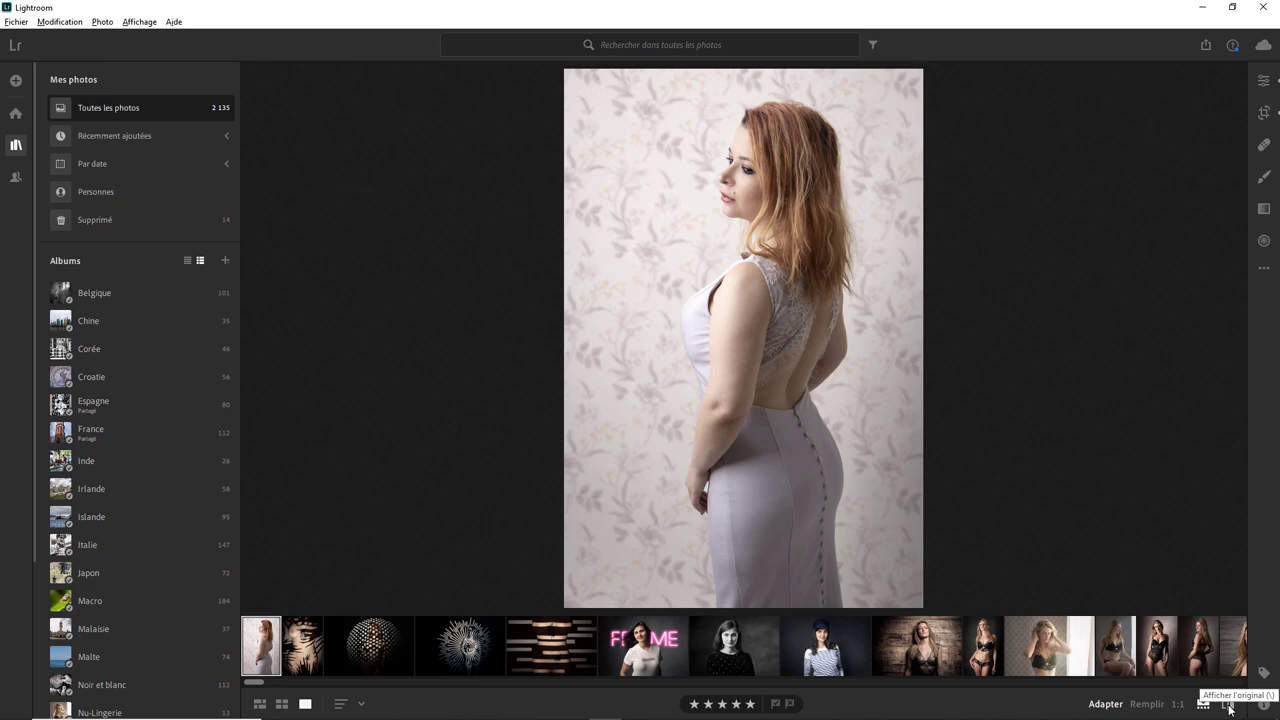
- Compare the standing portrait with its original, then select the wooden-wall portrait
{"action": "left_click", "coordinate": [1229, 706]}
{"action": "left_click", "coordinate": [1229, 706]}
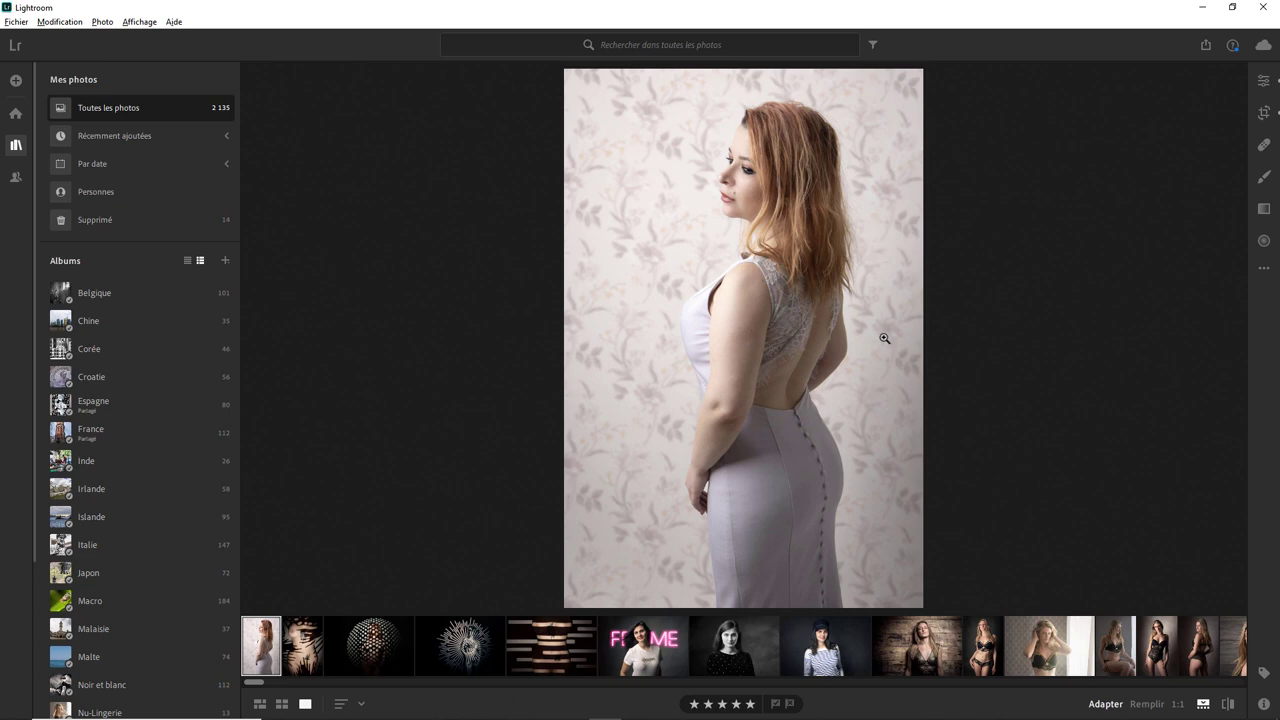
{"action": "left_click", "coordinate": [930, 650]}
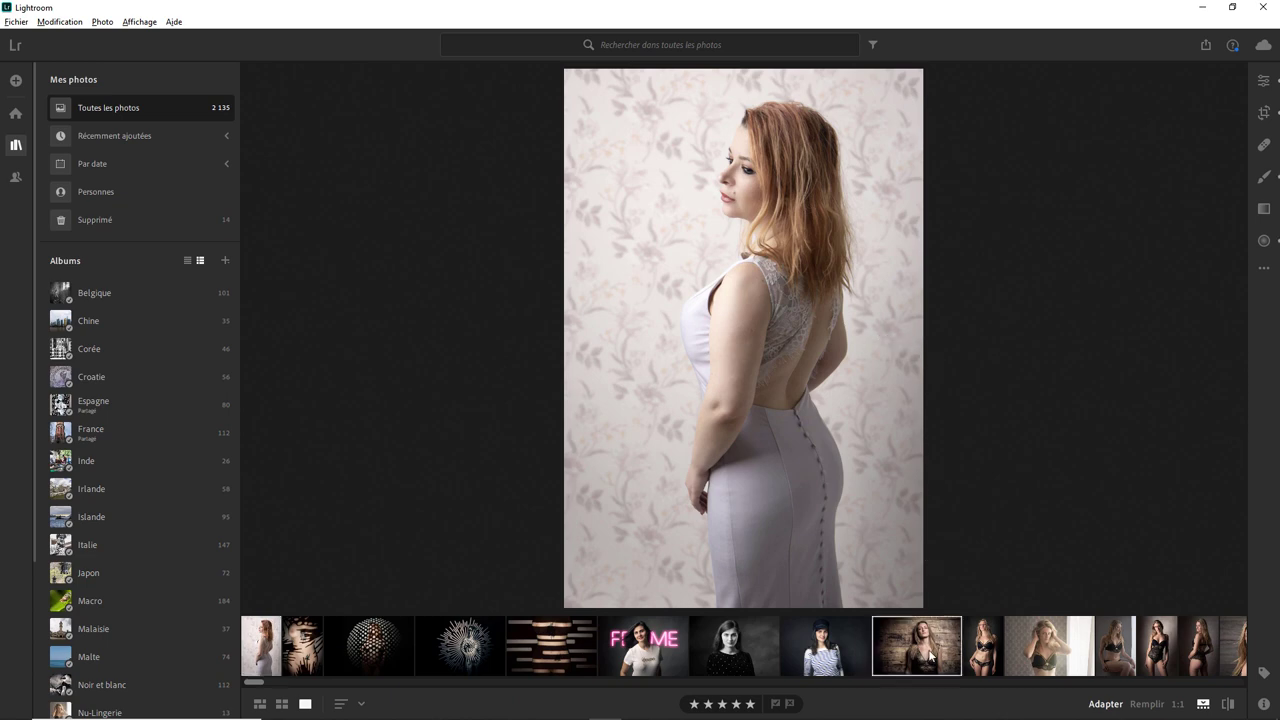
- Toggle Show Original repeatedly, ending on the wooden-wall portrait's edited, vignetted version
{"action": "left_click", "coordinate": [1229, 706]}
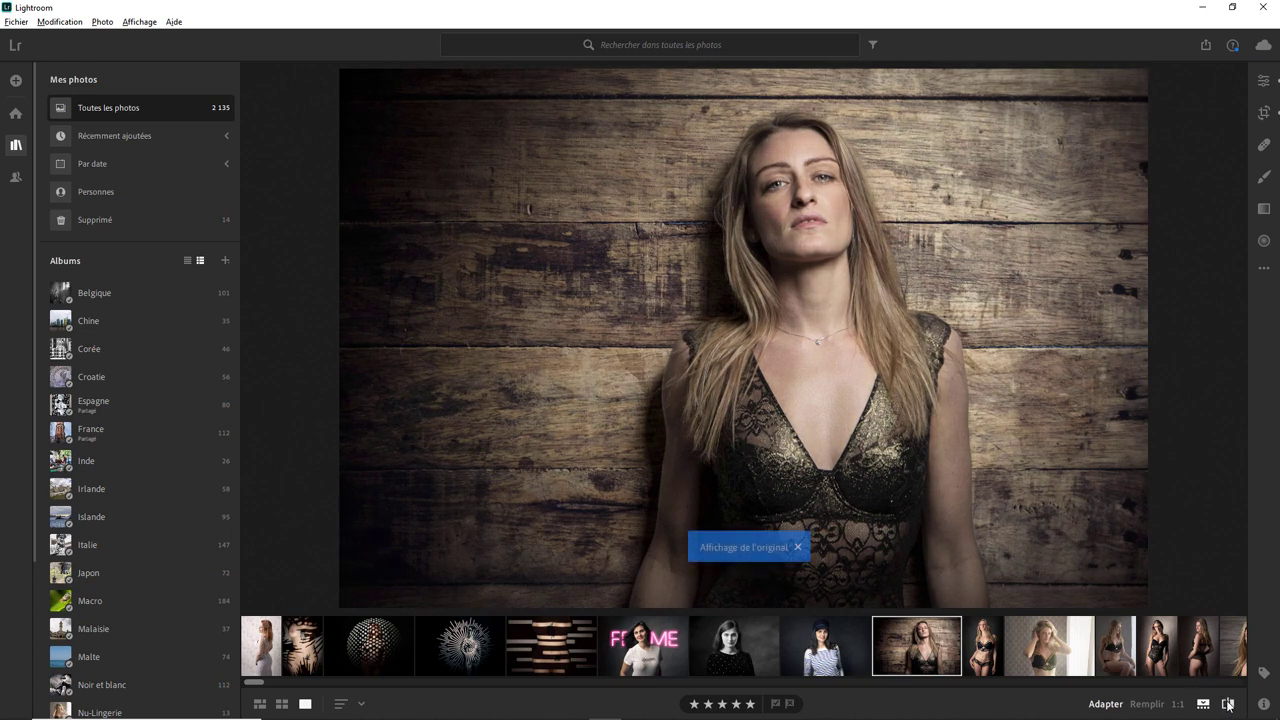
{"action": "left_click", "coordinate": [1229, 706]}
{"action": "left_click", "coordinate": [1228, 705]}
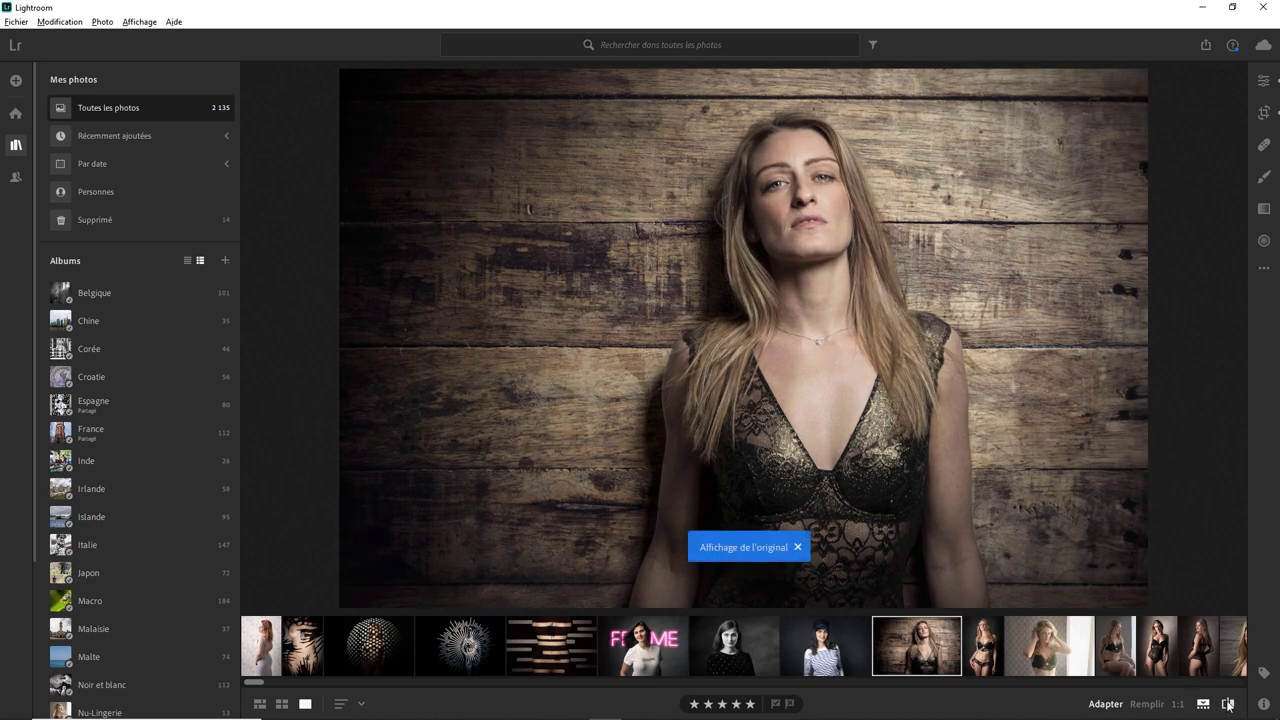
{"action": "left_click", "coordinate": [1228, 705]}
{"action": "left_click", "coordinate": [1228, 705]}
{"action": "left_click", "coordinate": [1228, 705]}
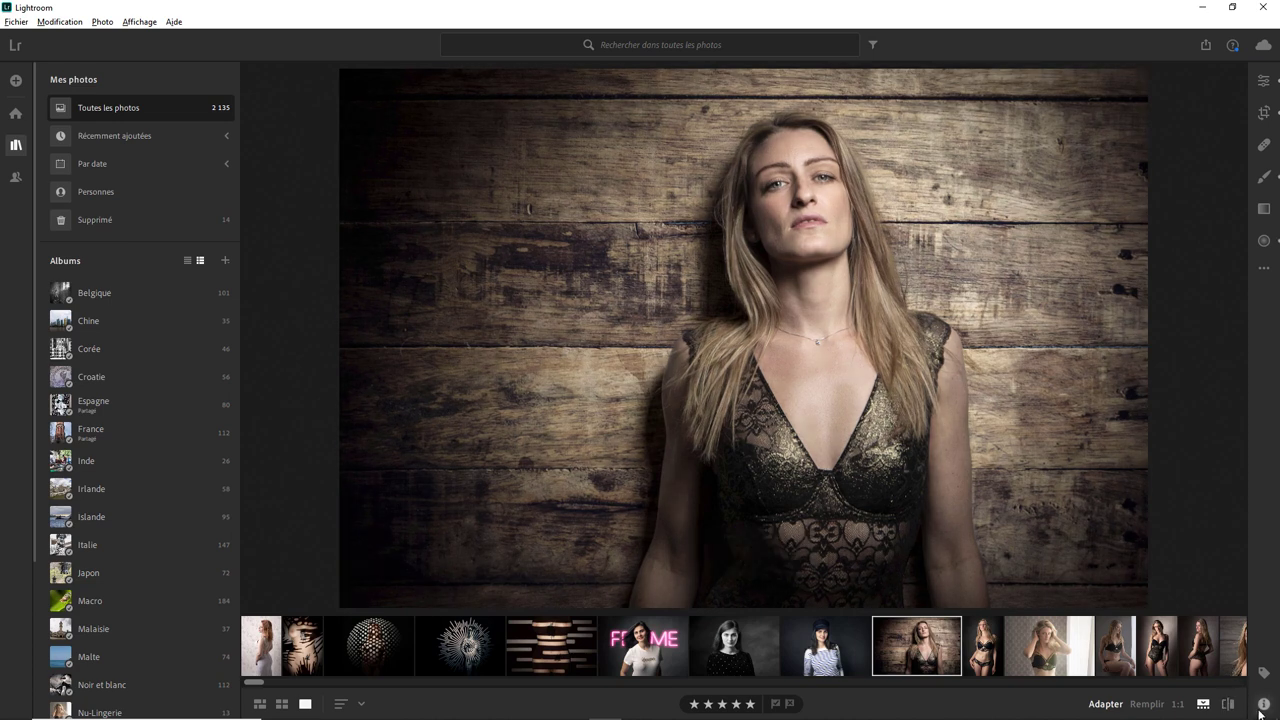
- Show and close the photo's Info panel, then show and close its Keywords panel
{"action": "left_click", "coordinate": [1263, 705]}
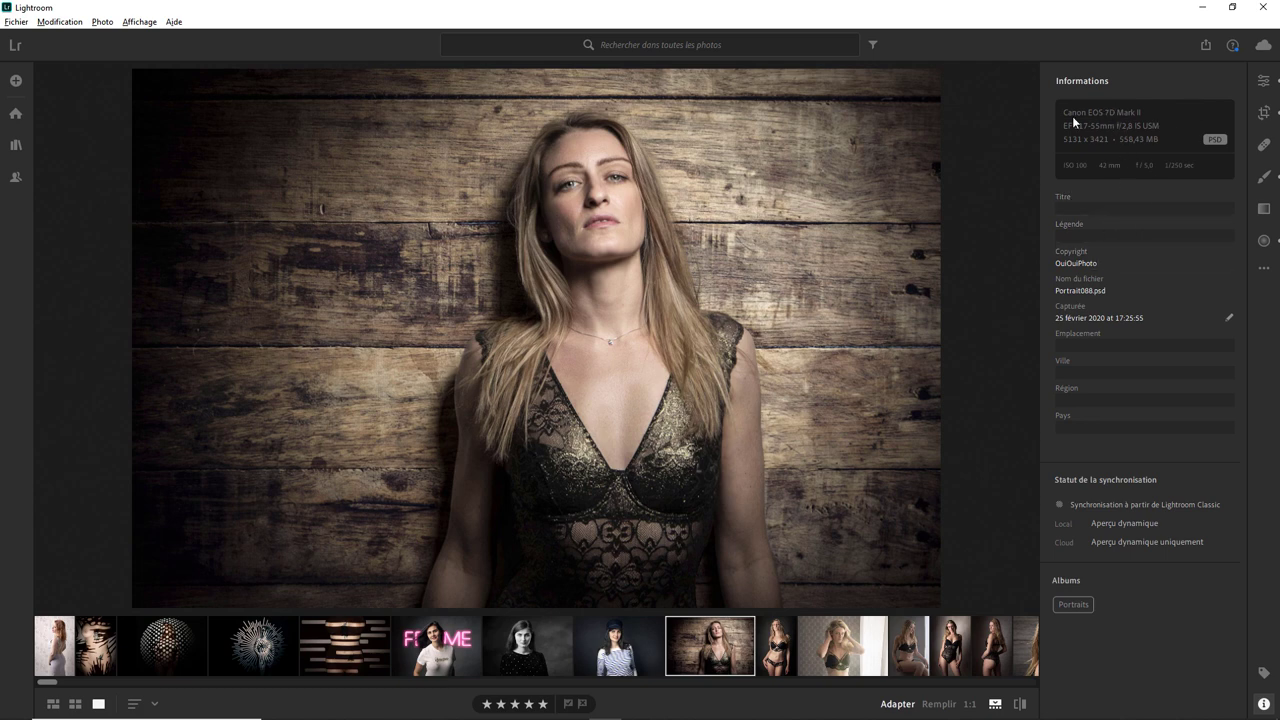
{"action": "left_click", "coordinate": [1264, 705]}
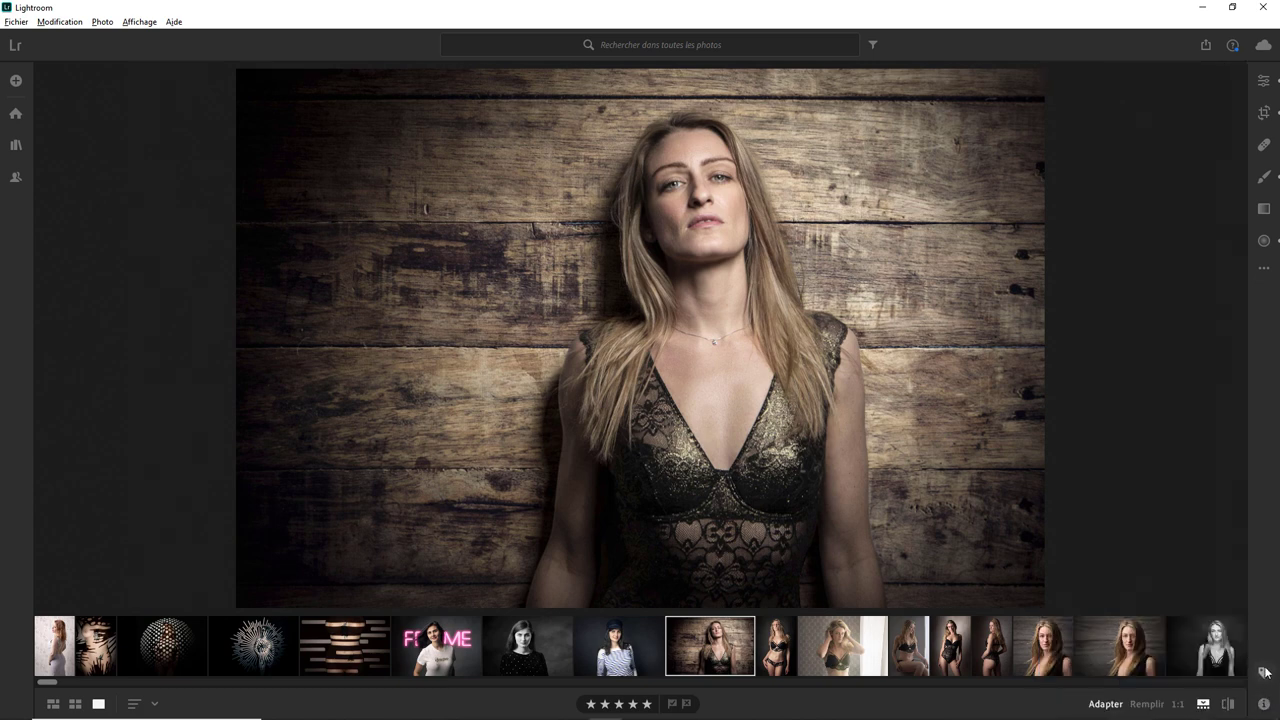
{"action": "left_click", "coordinate": [1265, 673]}
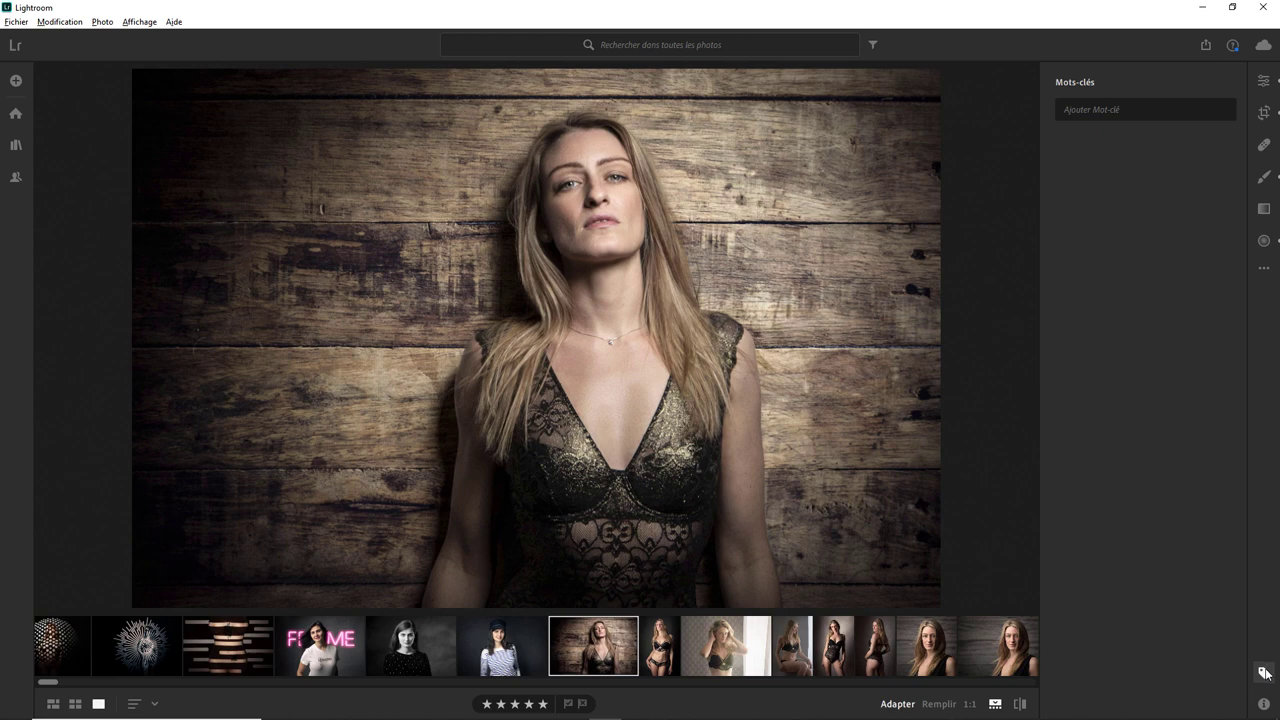
{"action": "left_click", "coordinate": [1264, 675]}
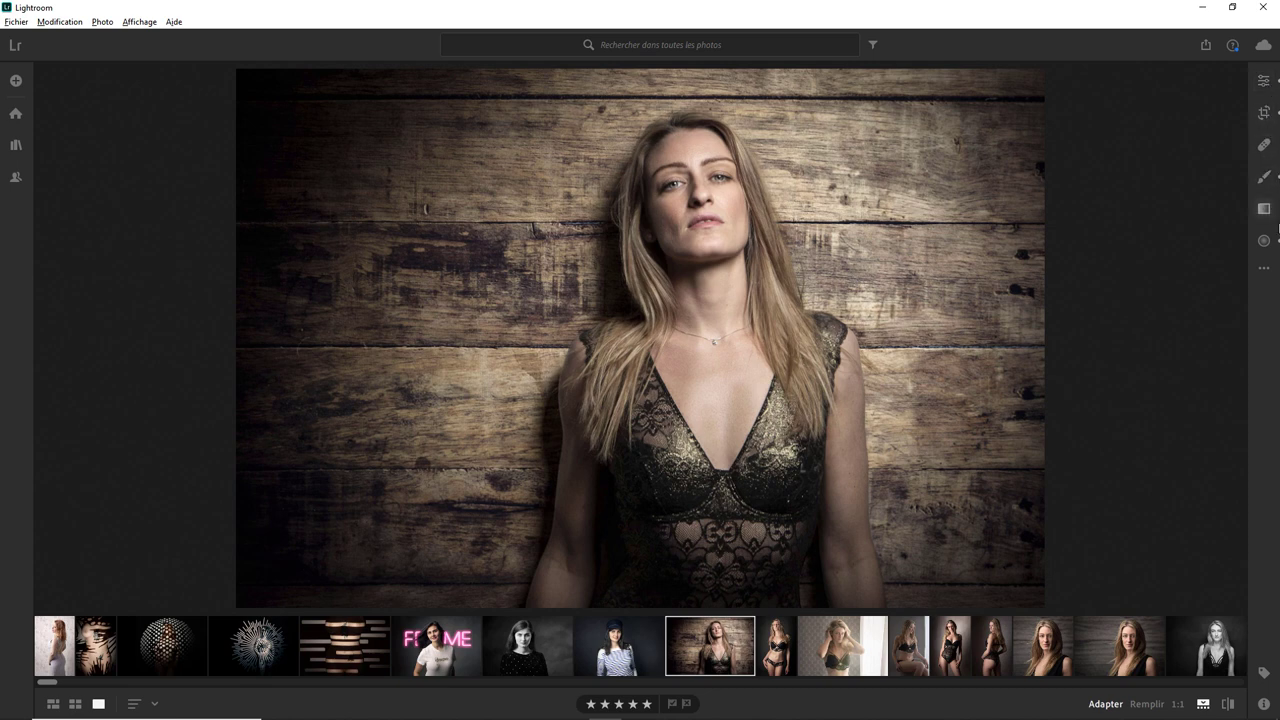
{"action": "left_click", "coordinate": [1263, 82]}
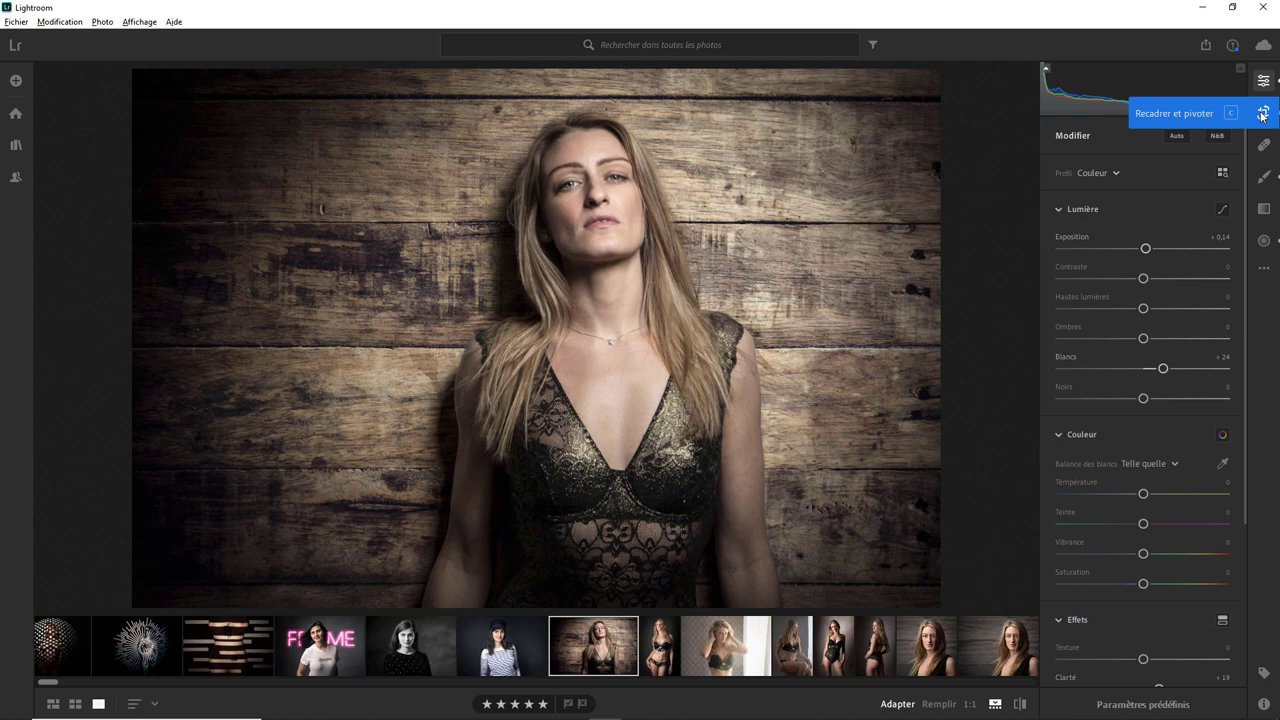
{"action": "left_click", "coordinate": [1262, 115]}
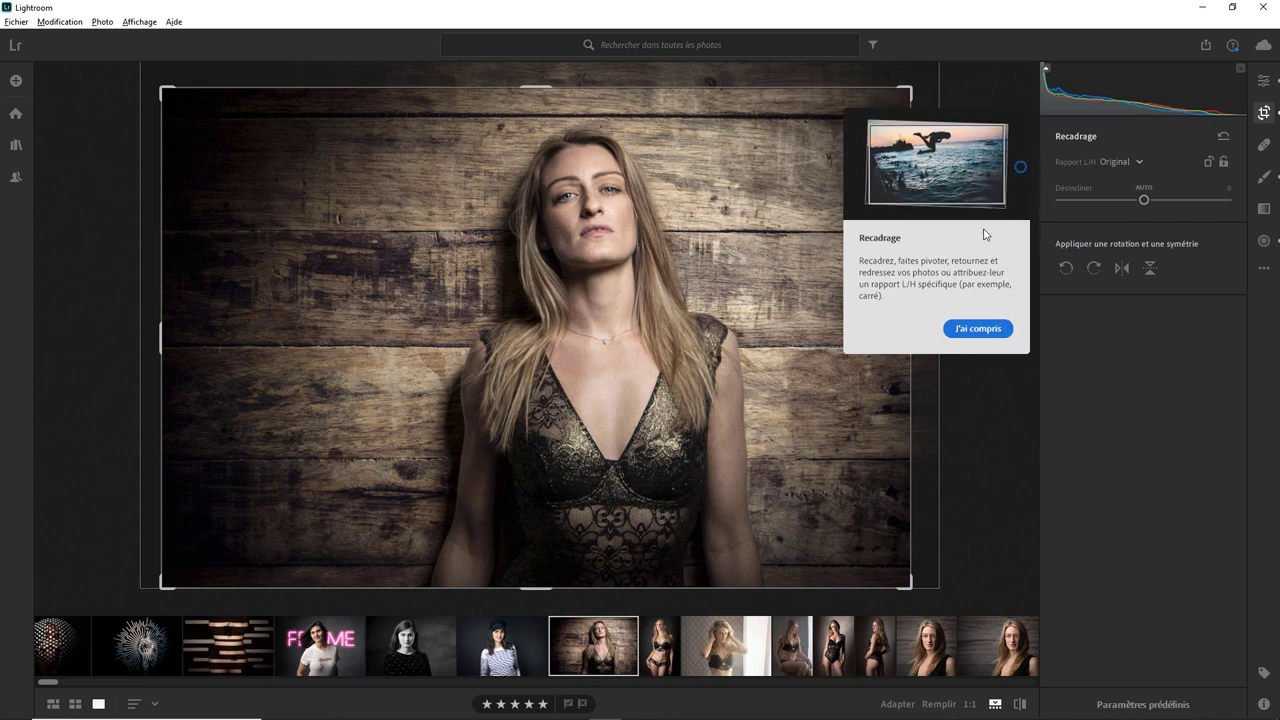
{"action": "left_click", "coordinate": [988, 329]}
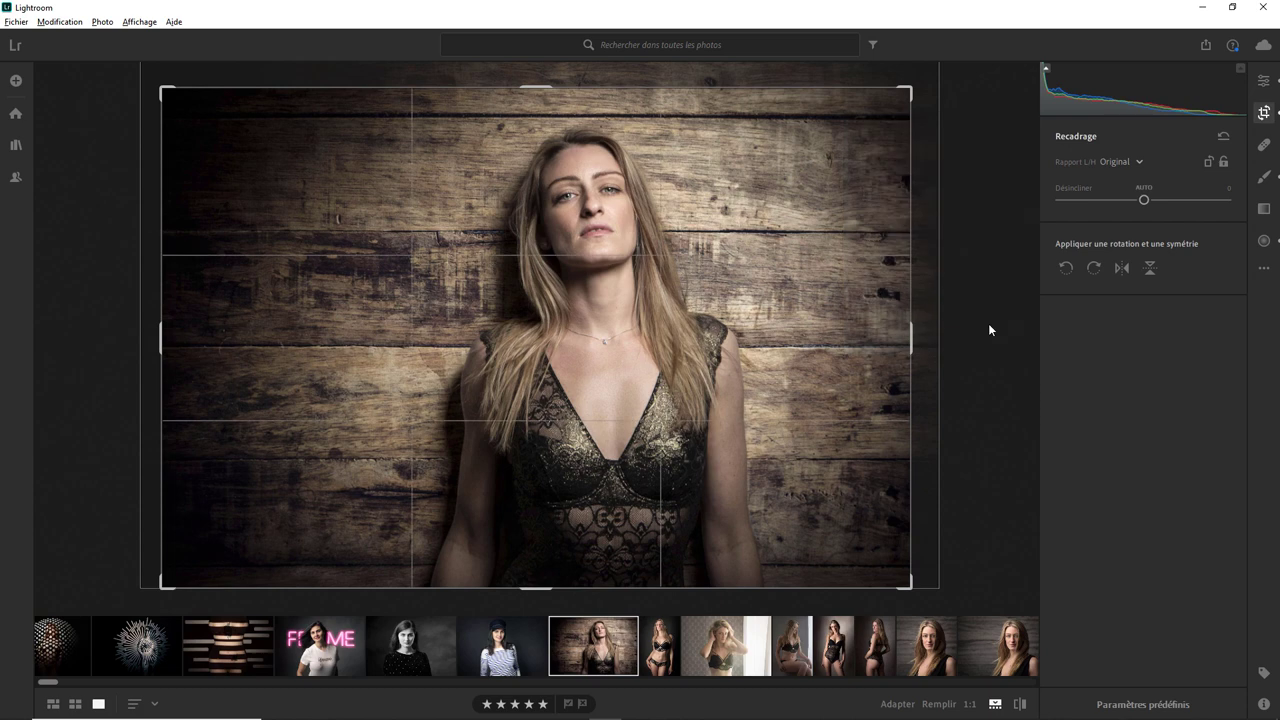
{"action": "left_click", "coordinate": [1264, 114]}
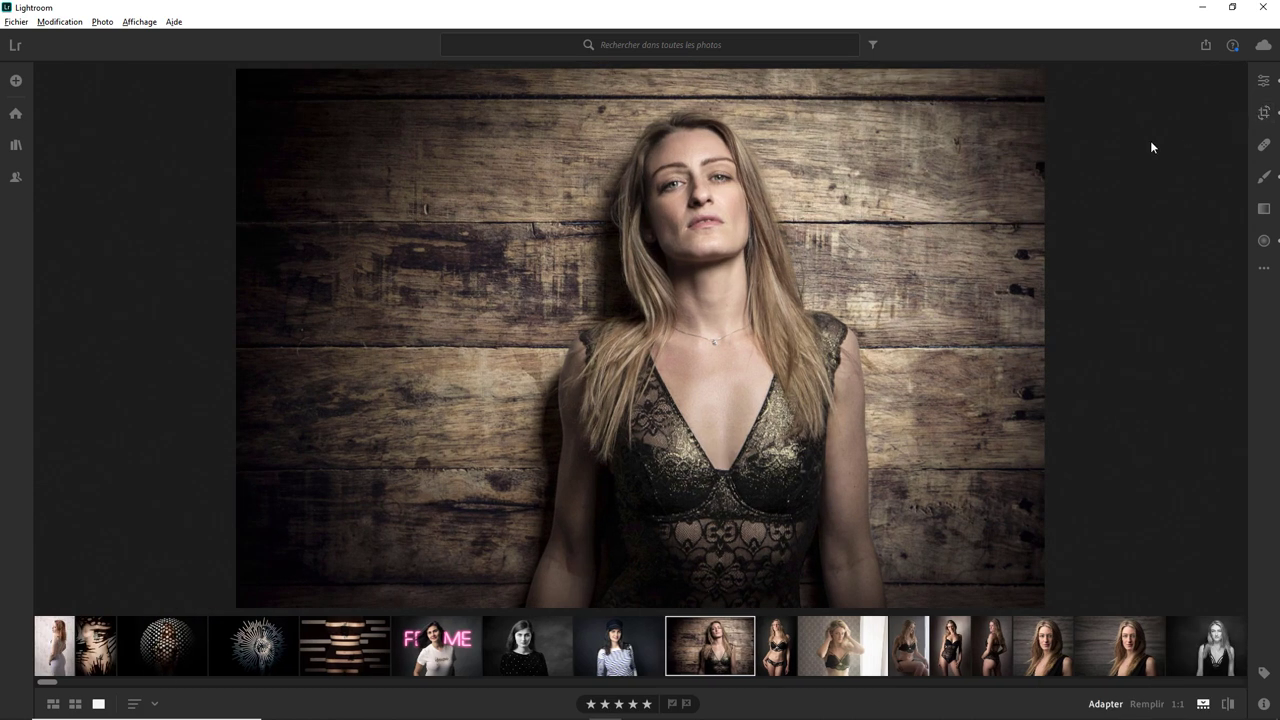
{"action": "mouse_move", "coordinate": [1263, 45]}
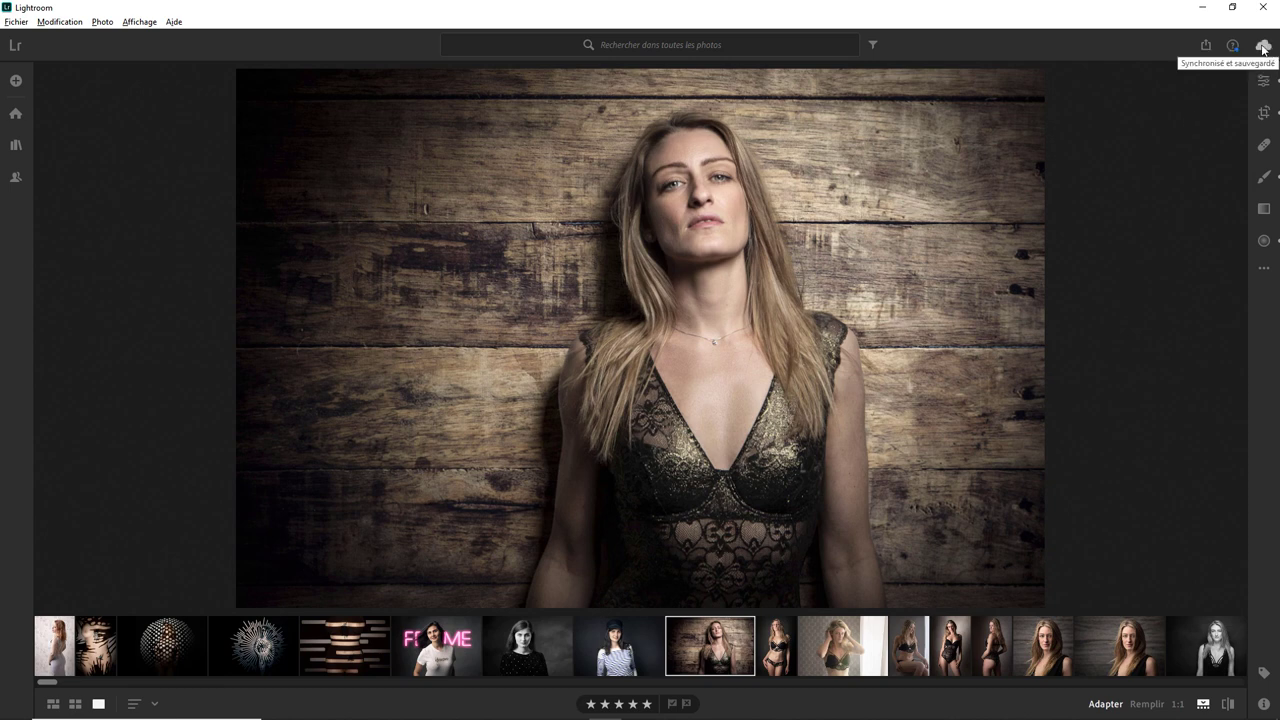
{"action": "left_click", "coordinate": [1263, 49]}
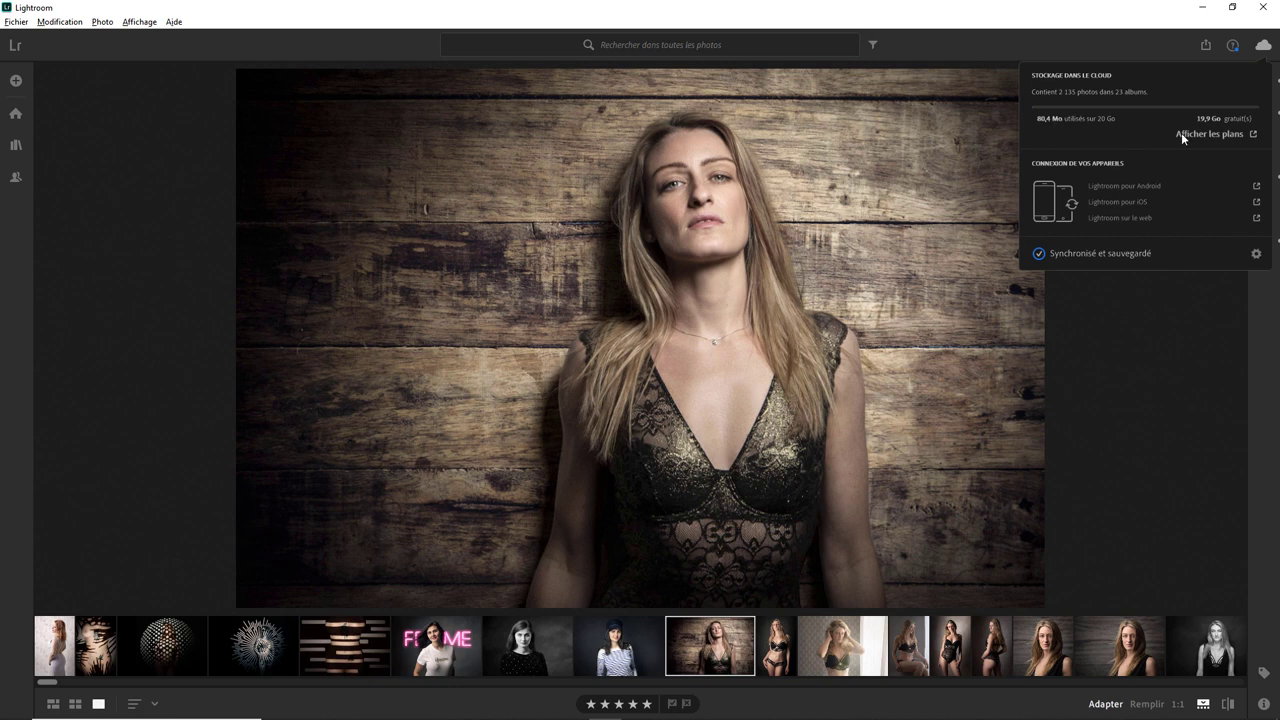
{"action": "left_click", "coordinate": [740, 139]}
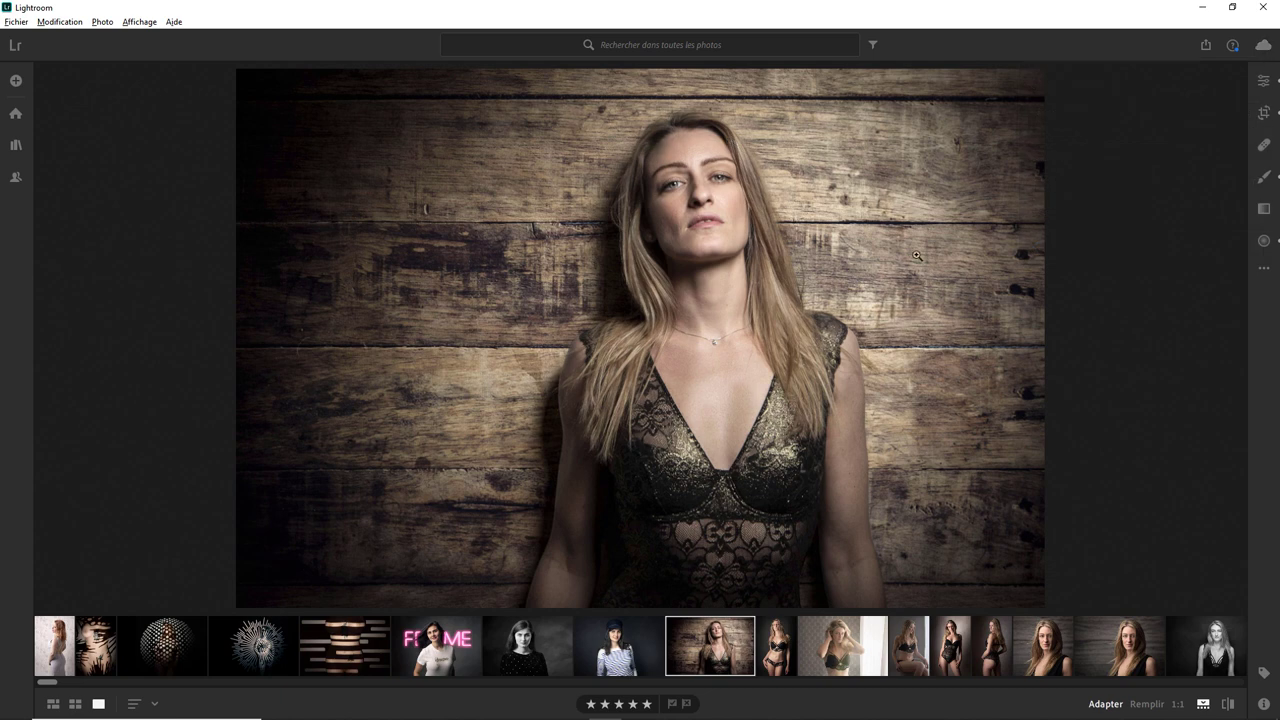
- Review the Share/Export options, then bring up the search field's filter suggestions
{"action": "left_click", "coordinate": [1207, 46]}
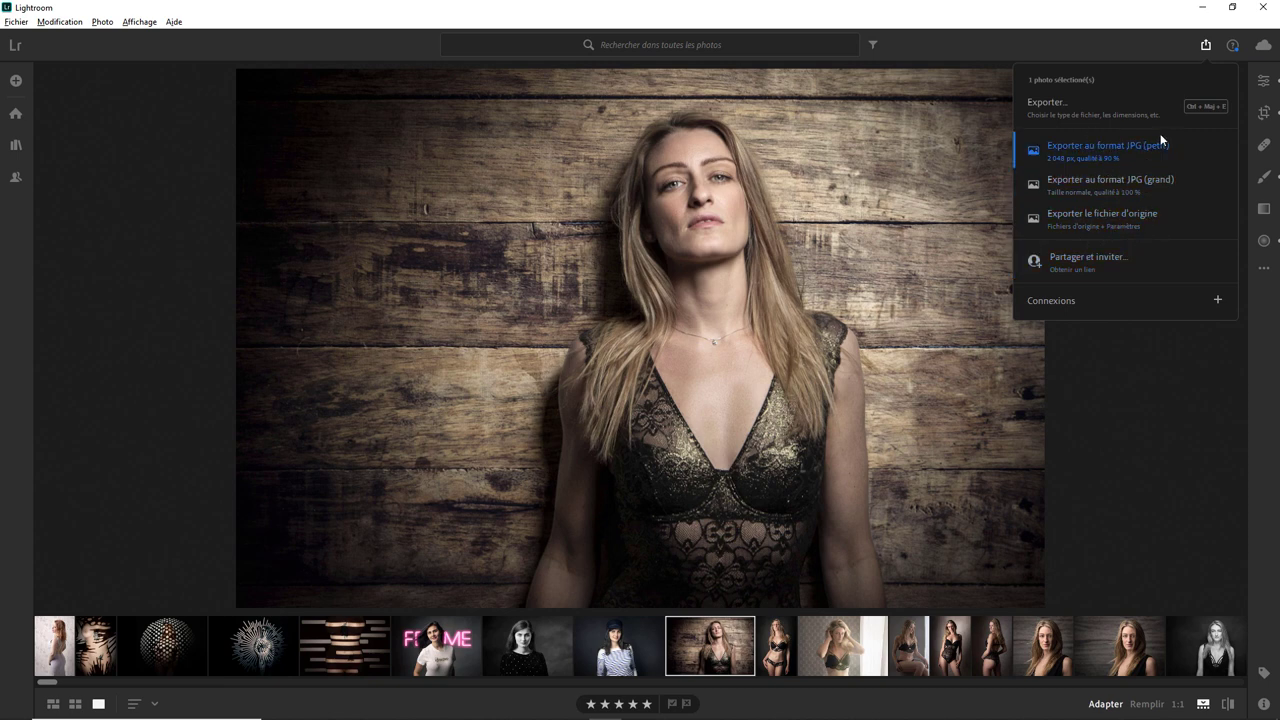
{"action": "left_click", "coordinate": [791, 40]}
{"action": "left_click", "coordinate": [788, 40]}
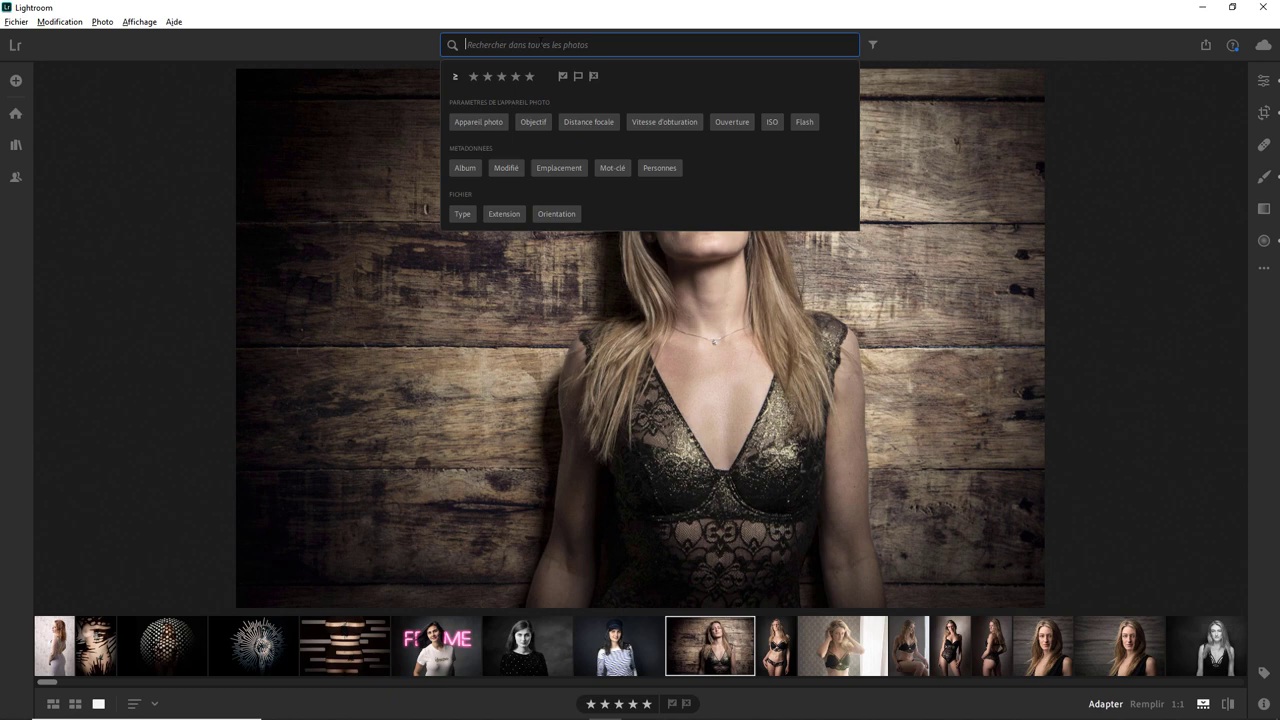
- Search photos for 'vert', then clear the search and show the album list again
{"action": "type", "text": "vert"}
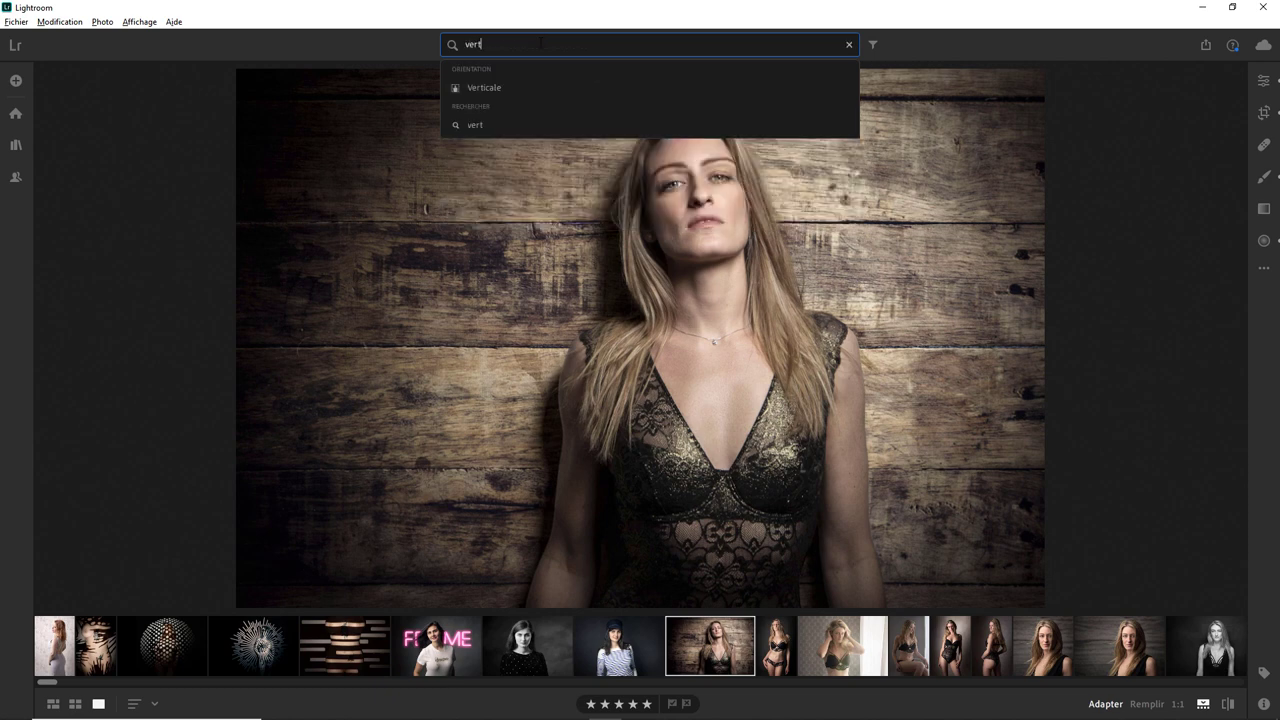
{"action": "key", "text": "Return"}
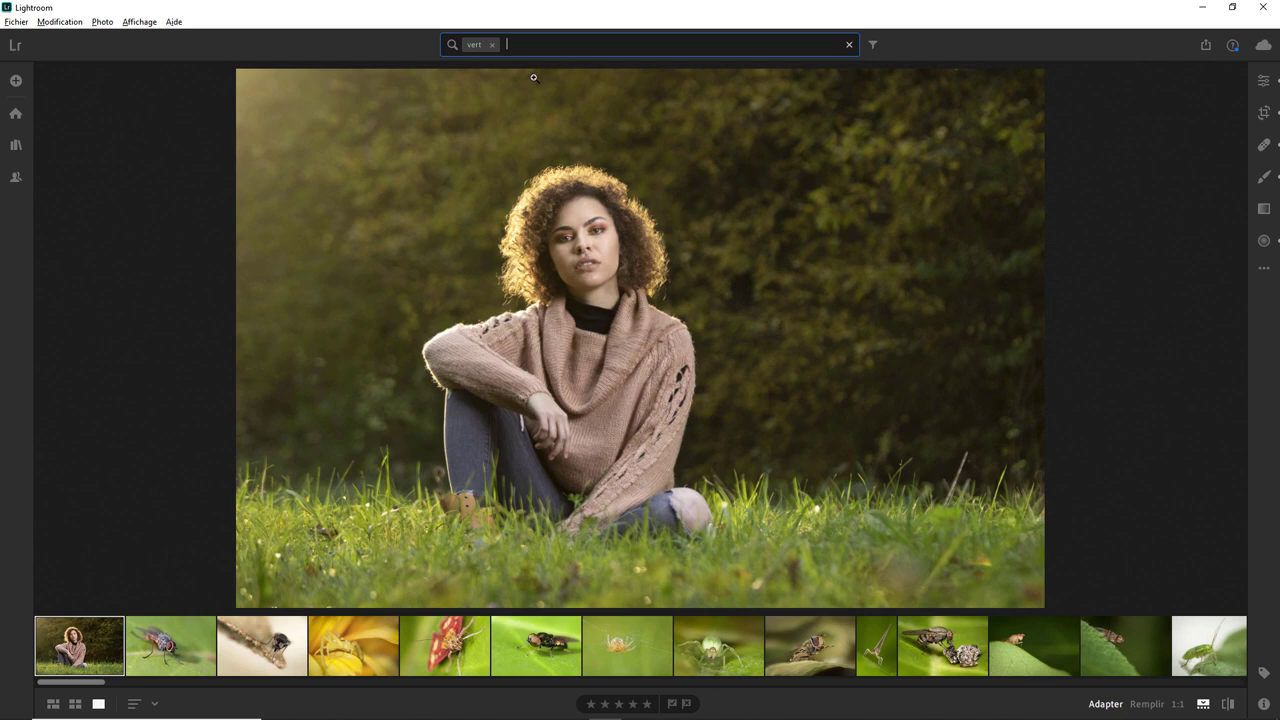
{"action": "left_click", "coordinate": [492, 45]}
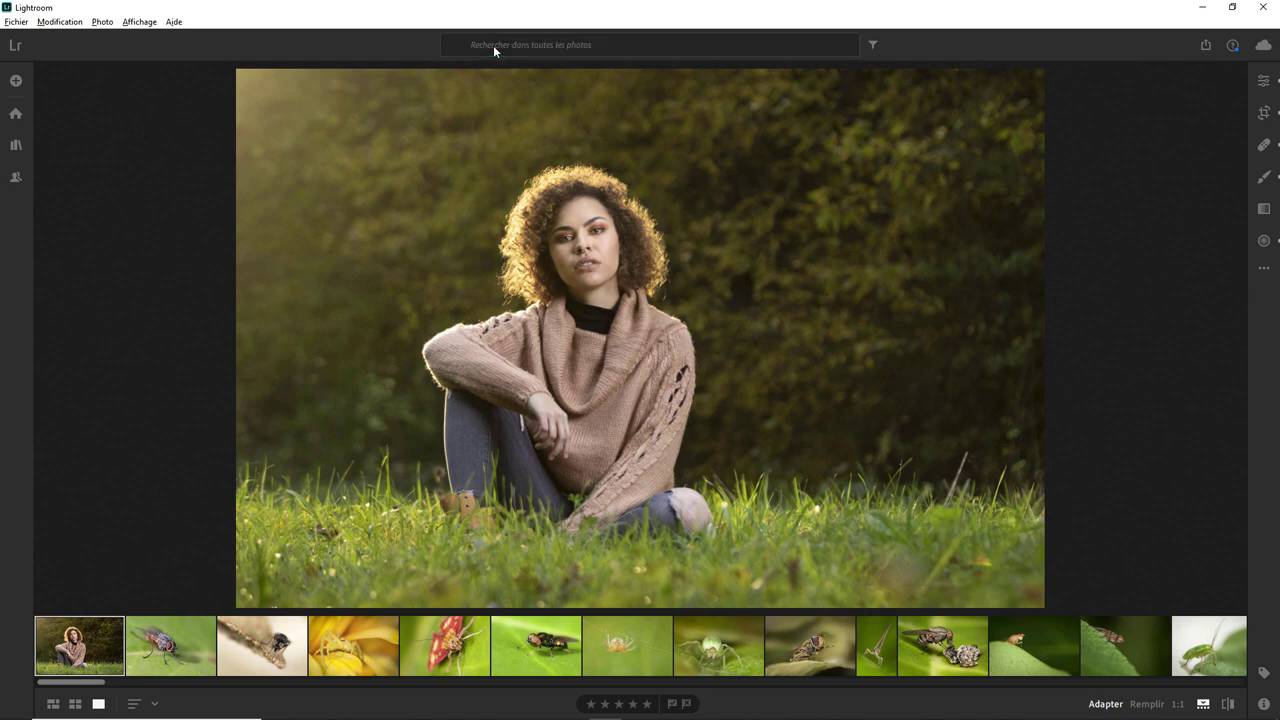
{"action": "left_click", "coordinate": [15, 145]}
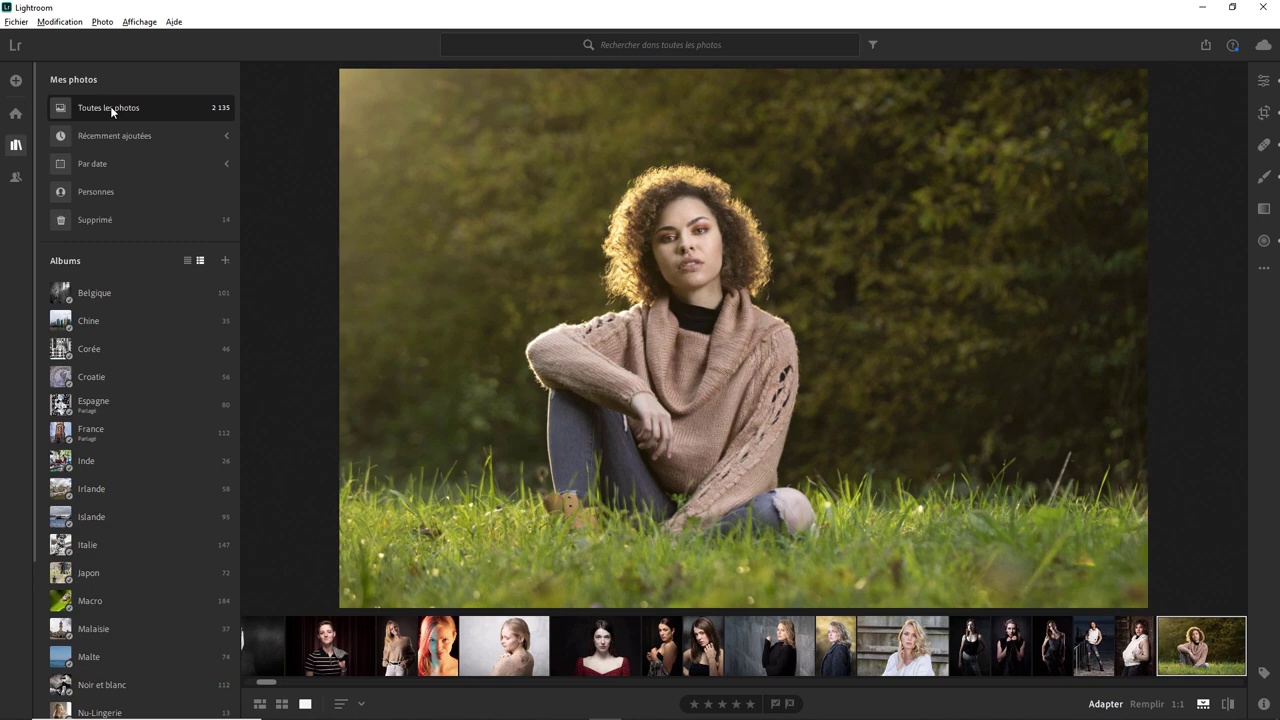
{"action": "left_click", "coordinate": [259, 703]}
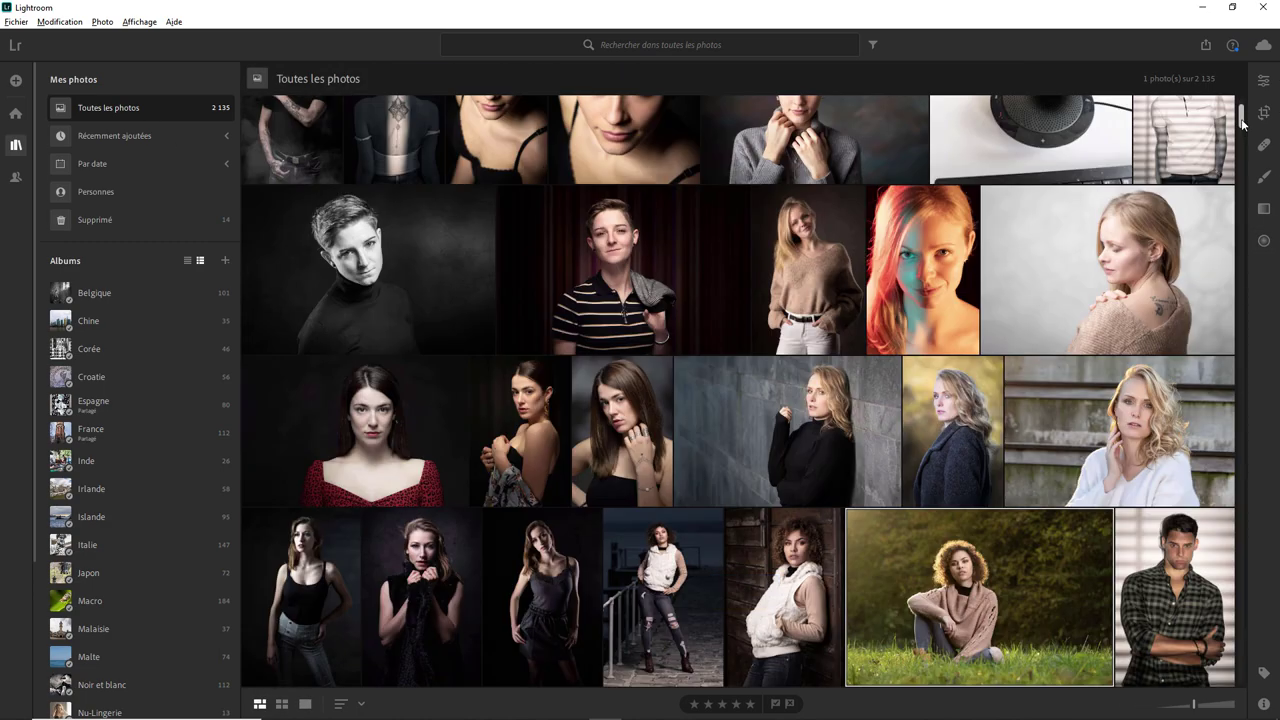
{"action": "left_click_drag", "start_coordinate": [1243, 124], "coordinate": [1243, 100]}
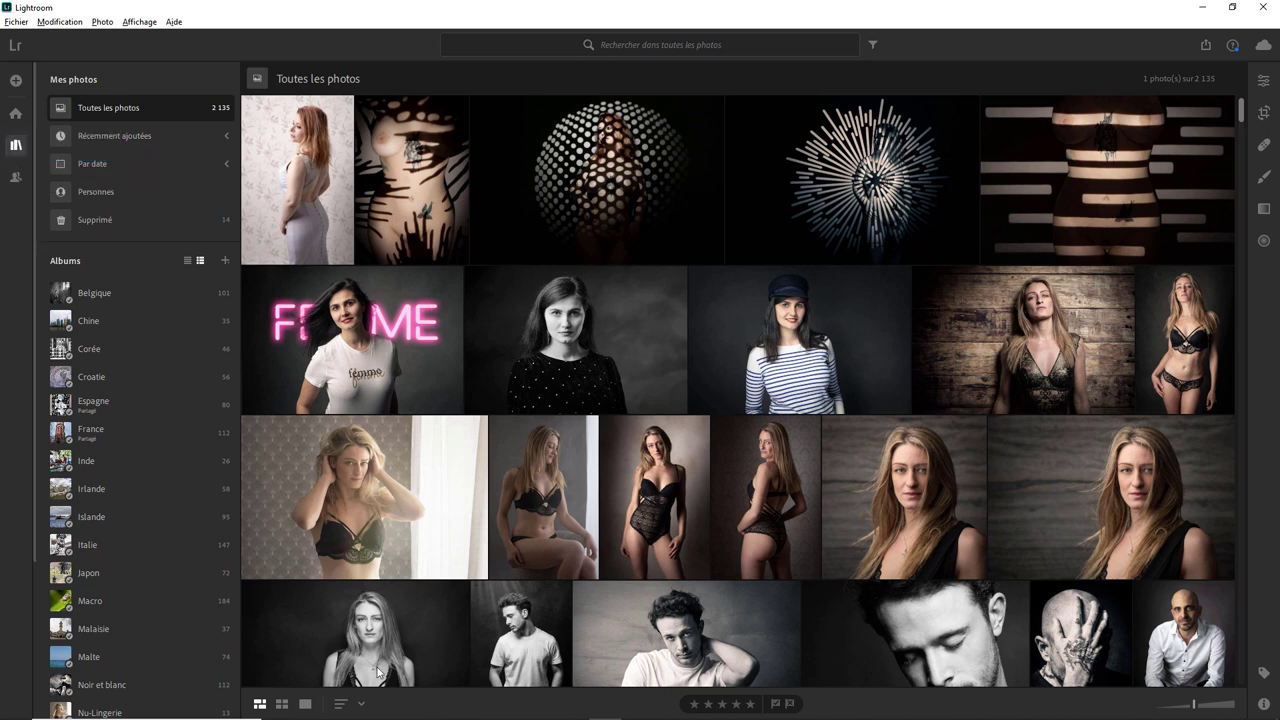
{"action": "left_click", "coordinate": [306, 704]}
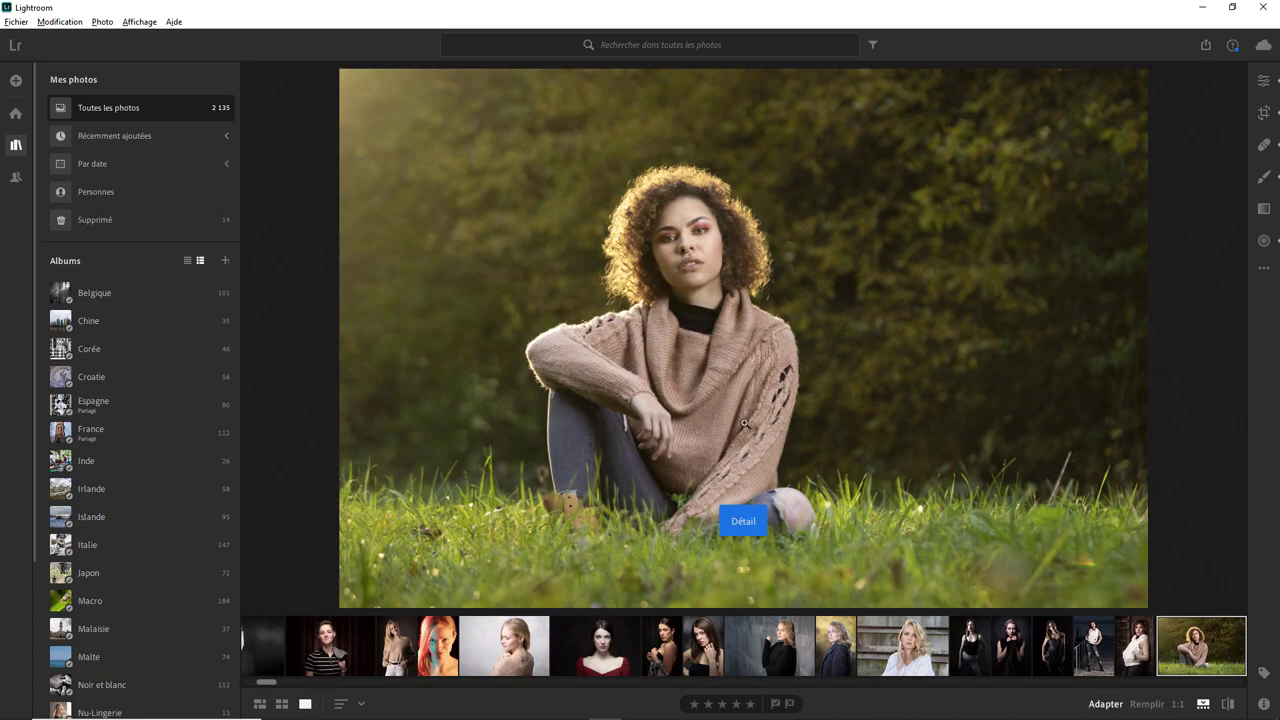